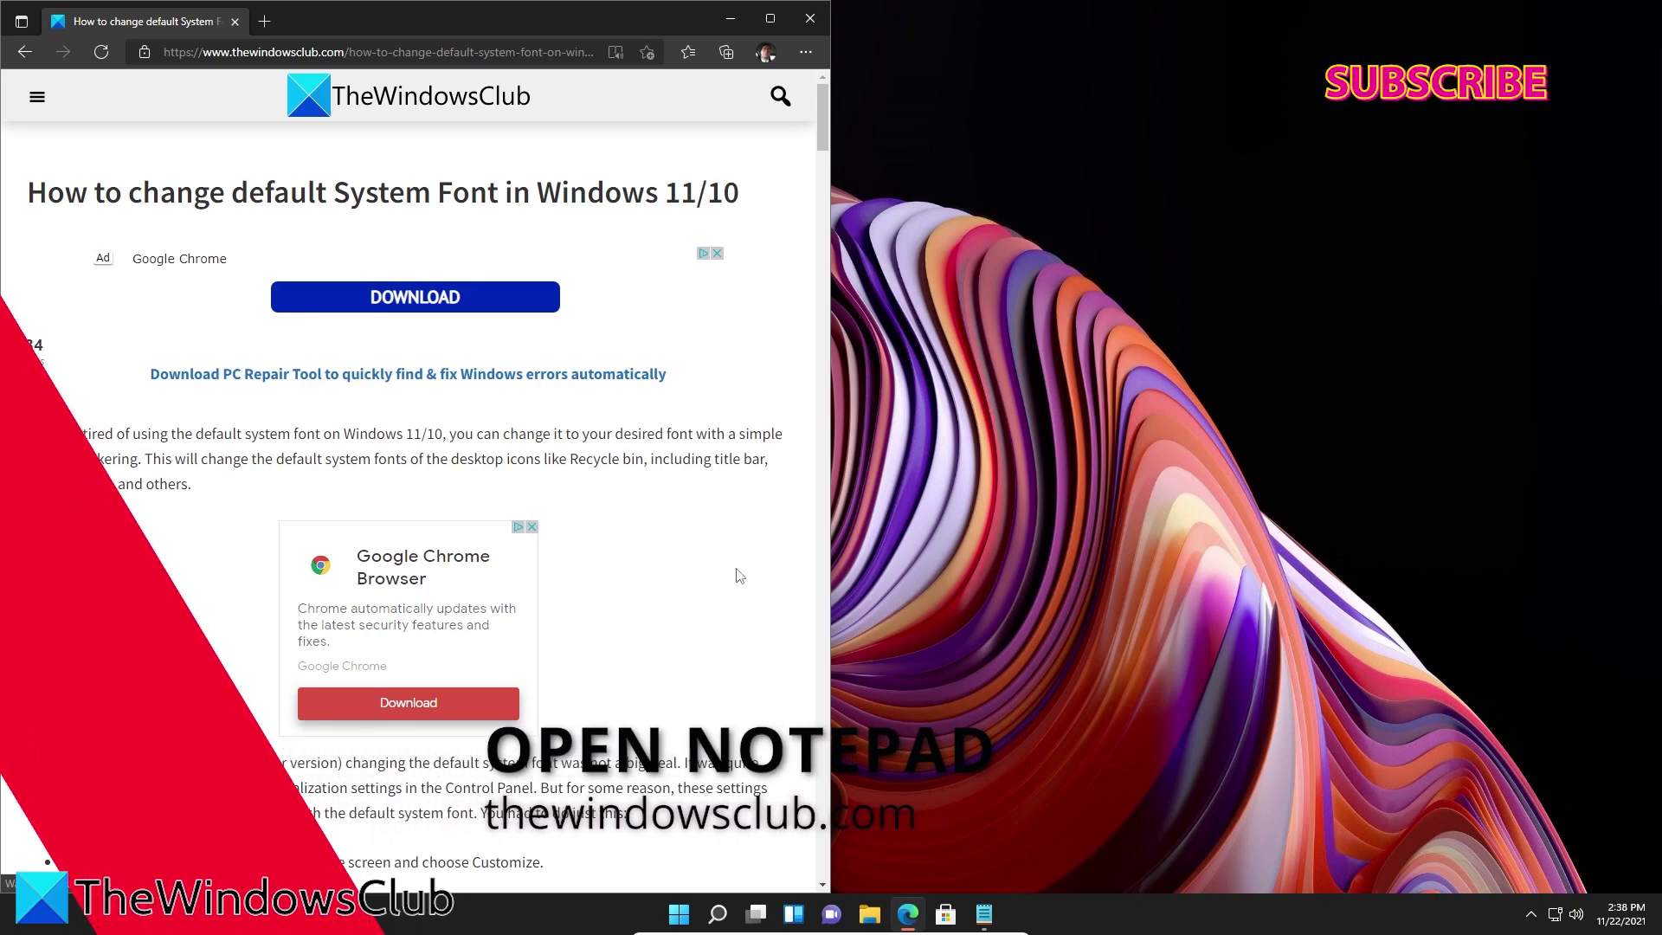
- Open a new Notepad window and copy the article's registry code block
{"action": "left_click", "coordinate": [991, 918]}
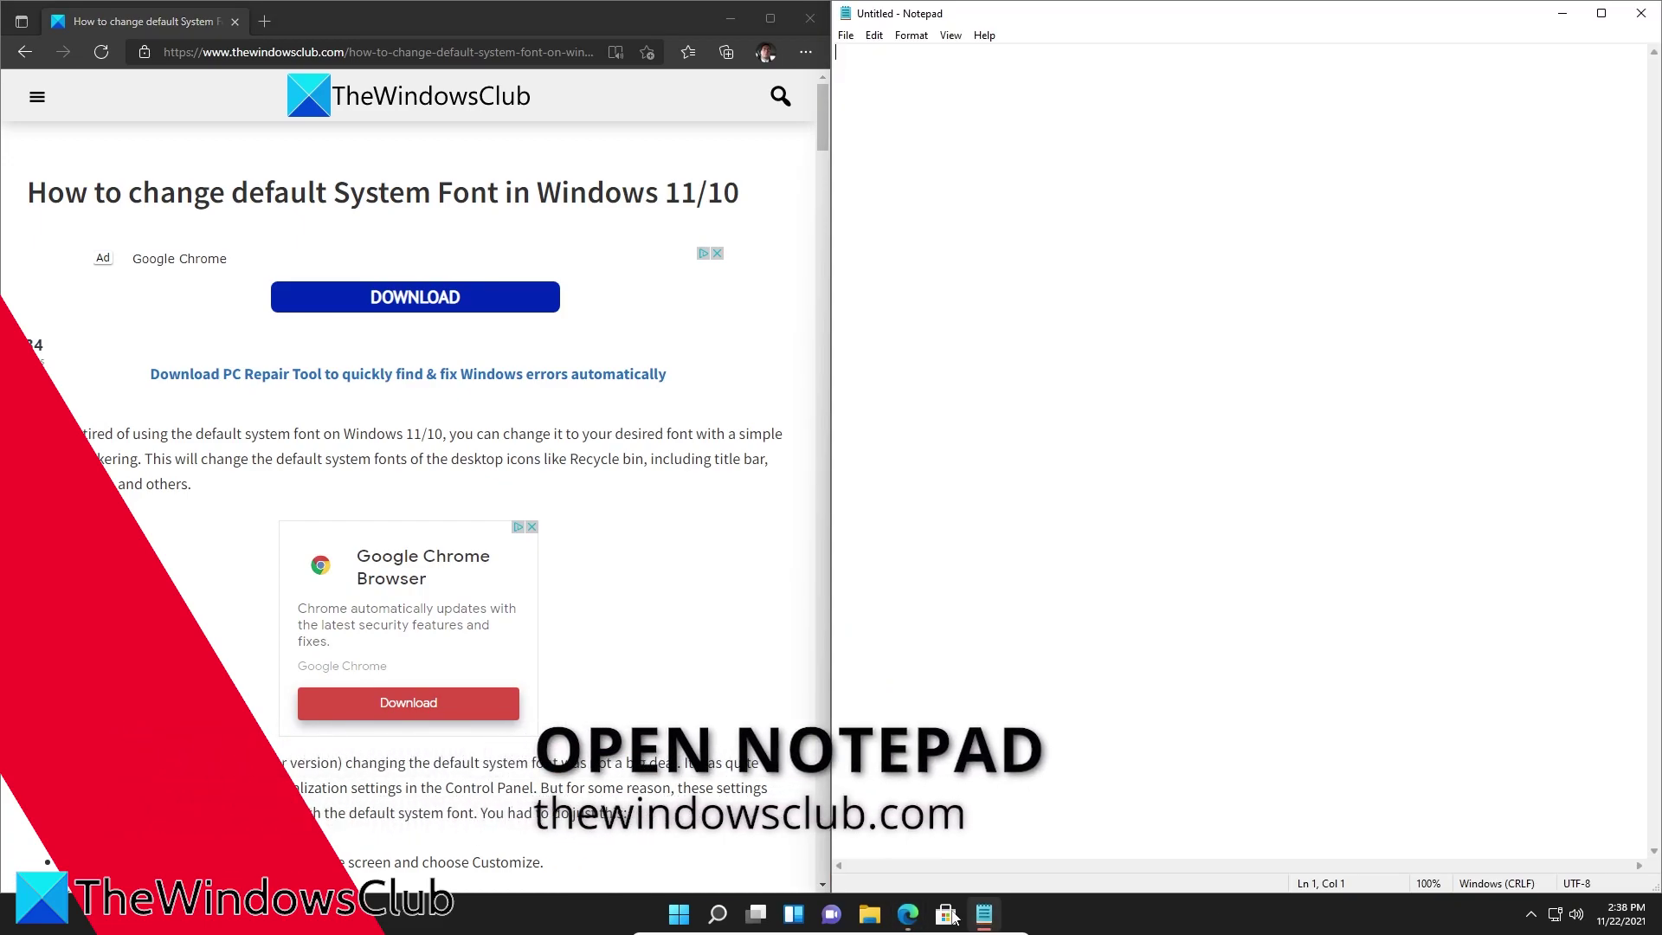
{"action": "scroll", "coordinate": [465, 410], "scroll_direction": "down", "scroll_amount": 2}
{"action": "scroll", "coordinate": [465, 410], "scroll_direction": "down", "scroll_amount": 13}
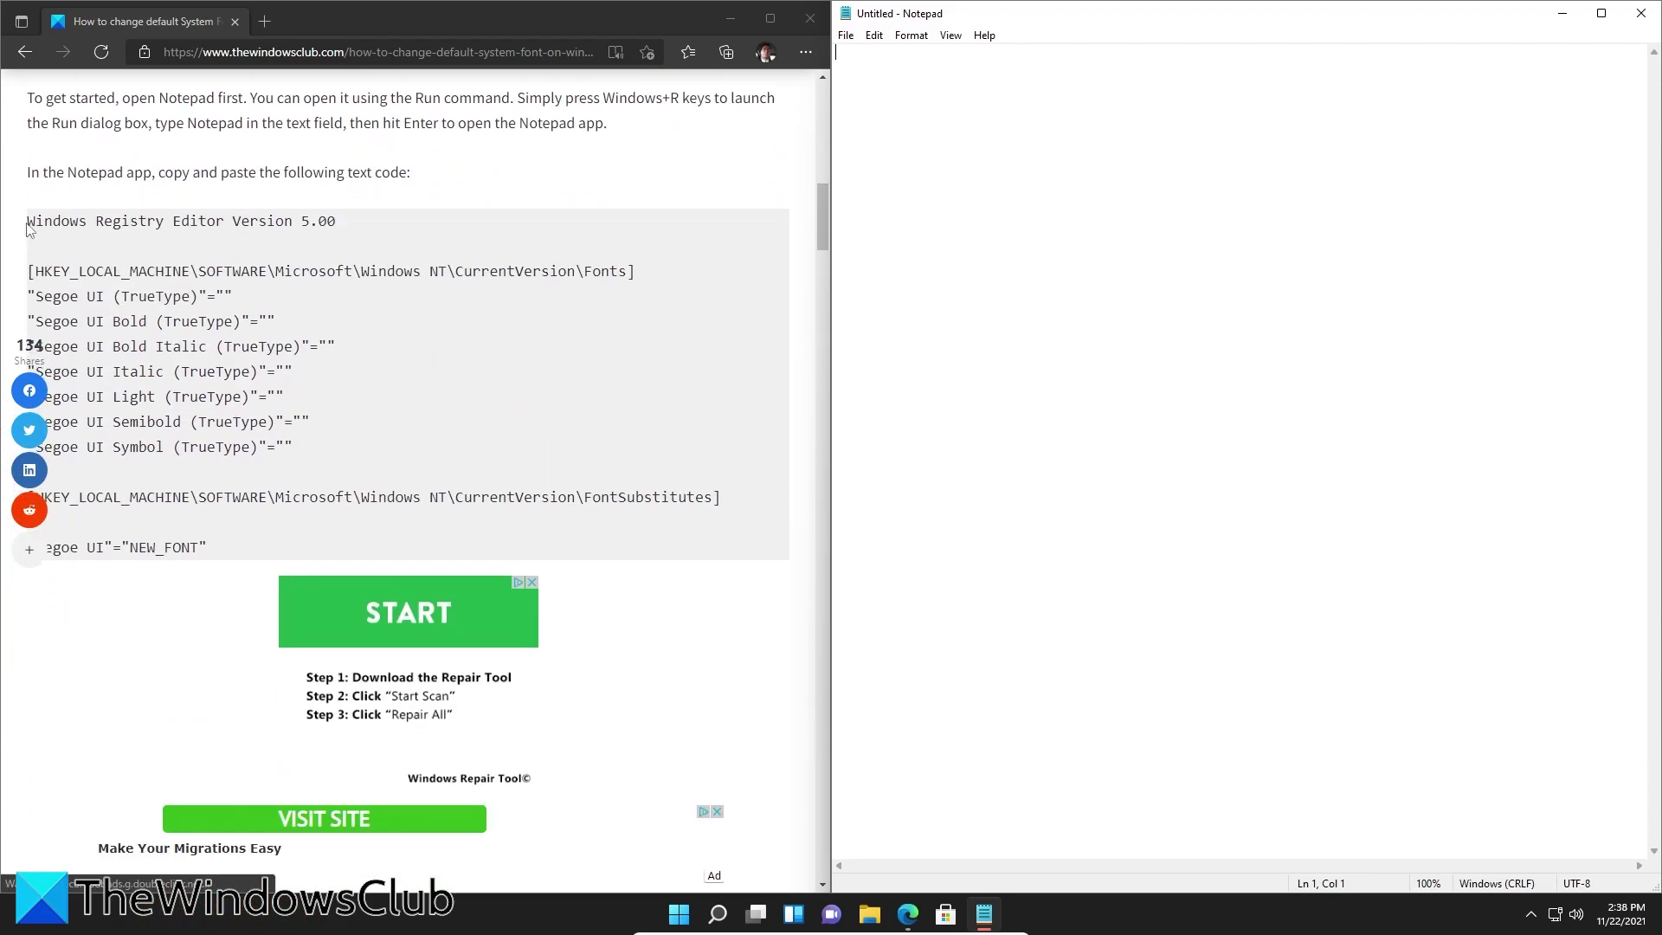
{"action": "left_click_drag", "start_coordinate": [30, 221], "coordinate": [406, 561]}
{"action": "right_click", "coordinate": [406, 560]}
{"action": "left_click", "coordinate": [363, 386]}
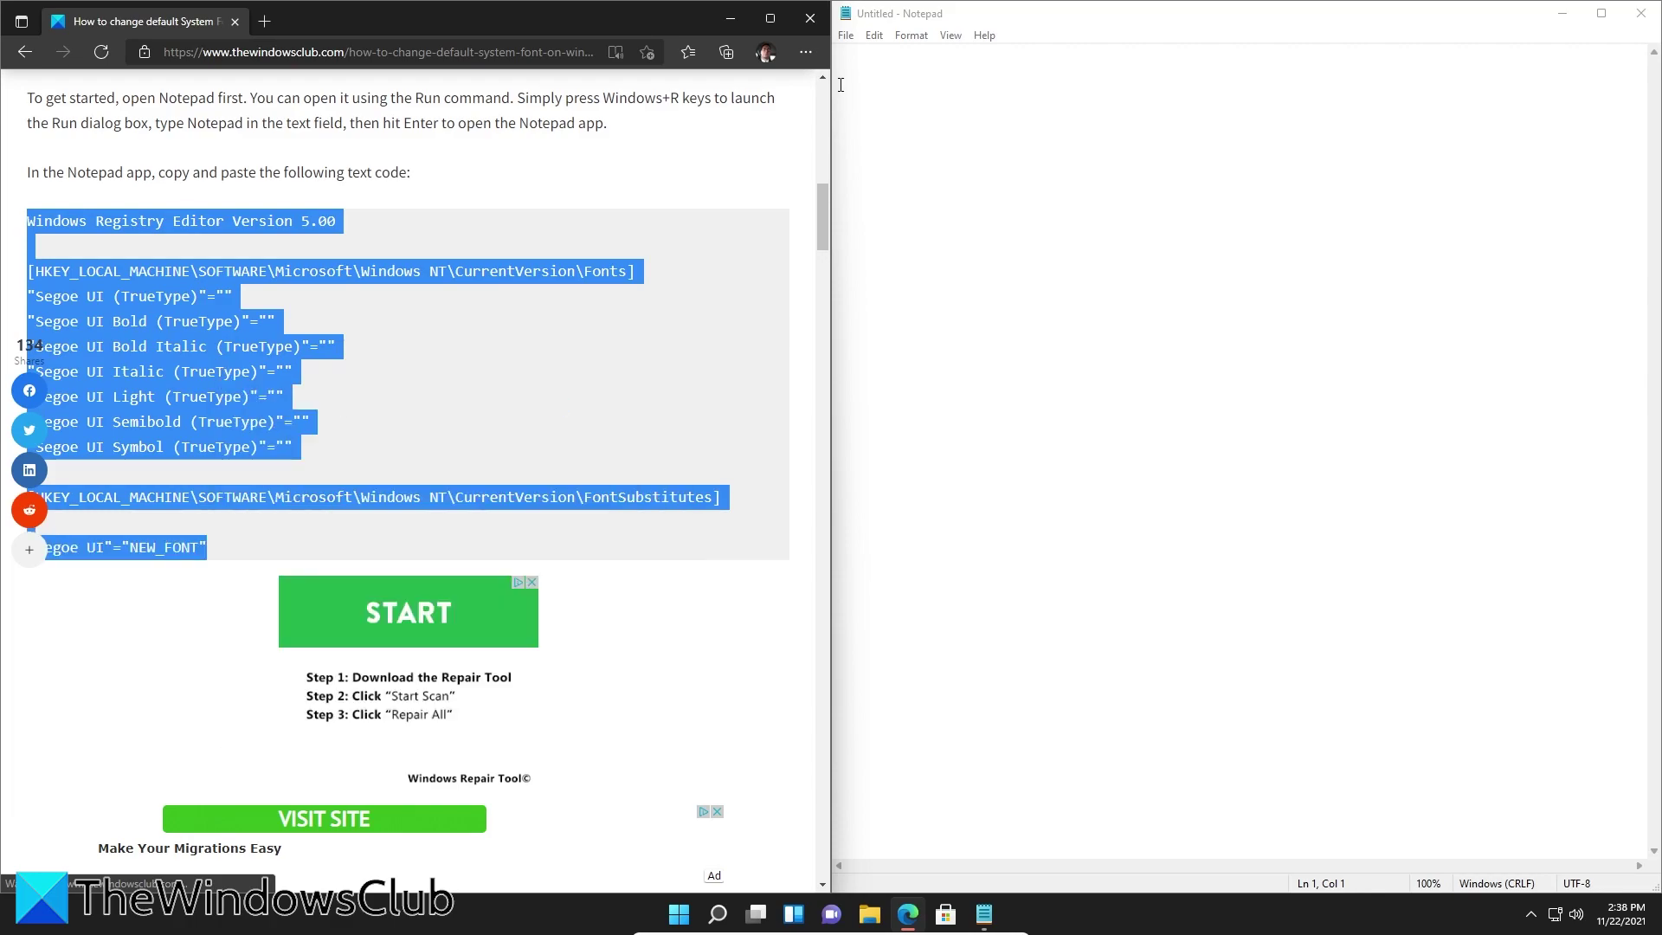
- Paste the registry script mapping Segoe UI to NEW_FONT into the empty document
{"action": "left_click", "coordinate": [848, 69]}
{"action": "right_click", "coordinate": [851, 56]}
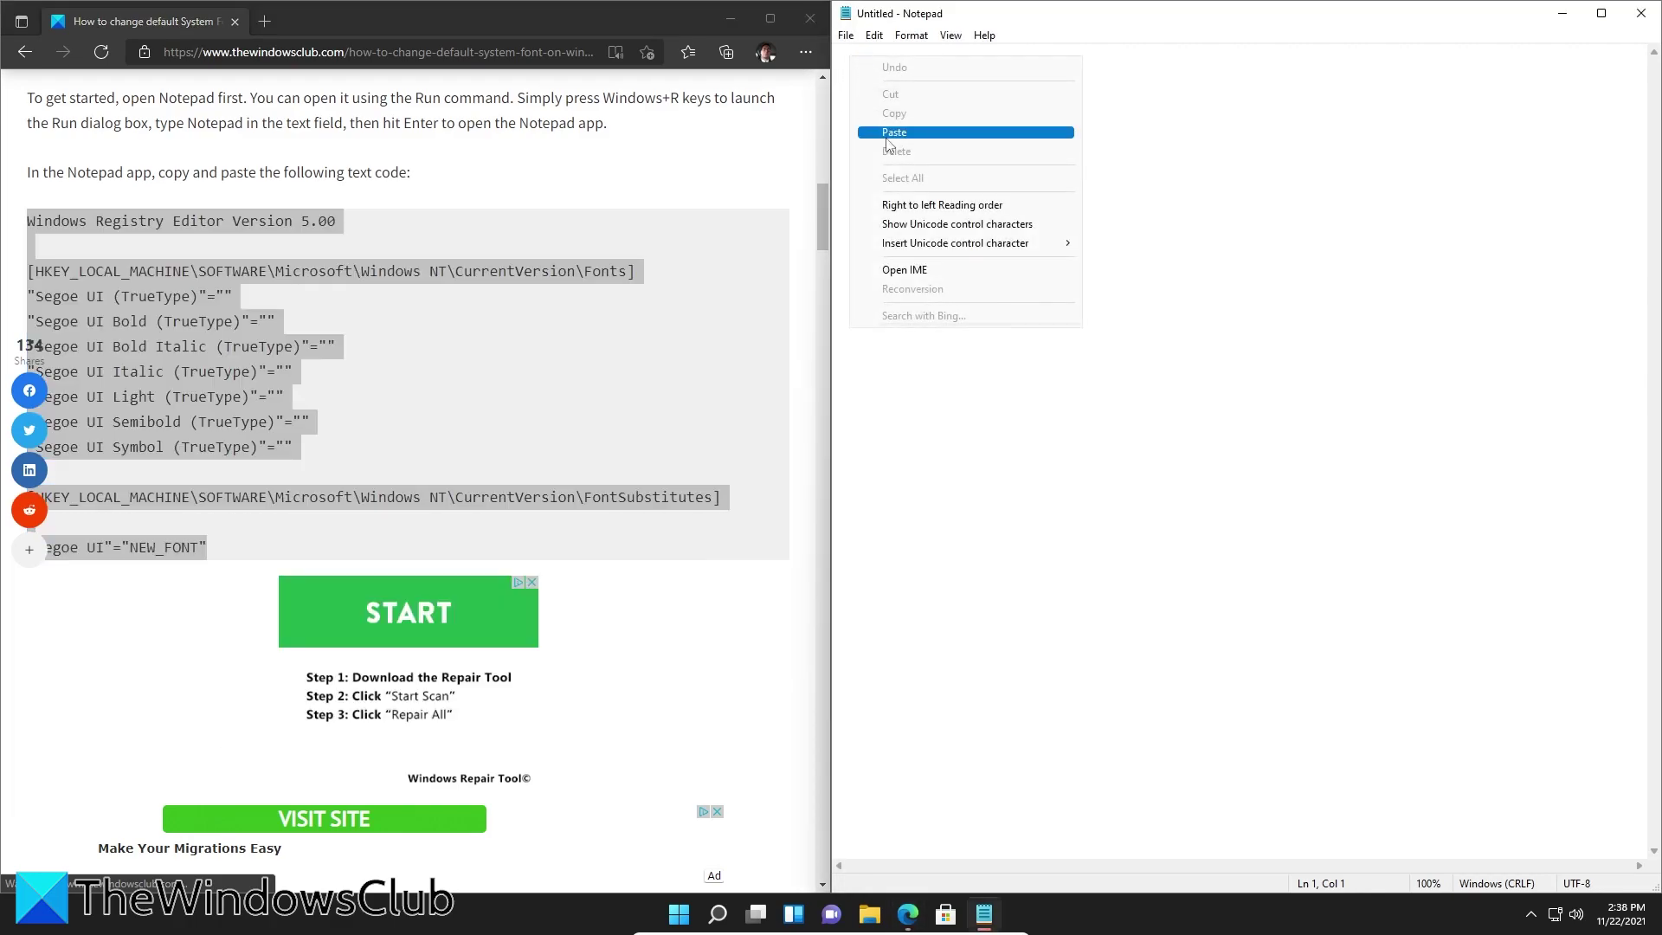
{"action": "left_click", "coordinate": [884, 137]}
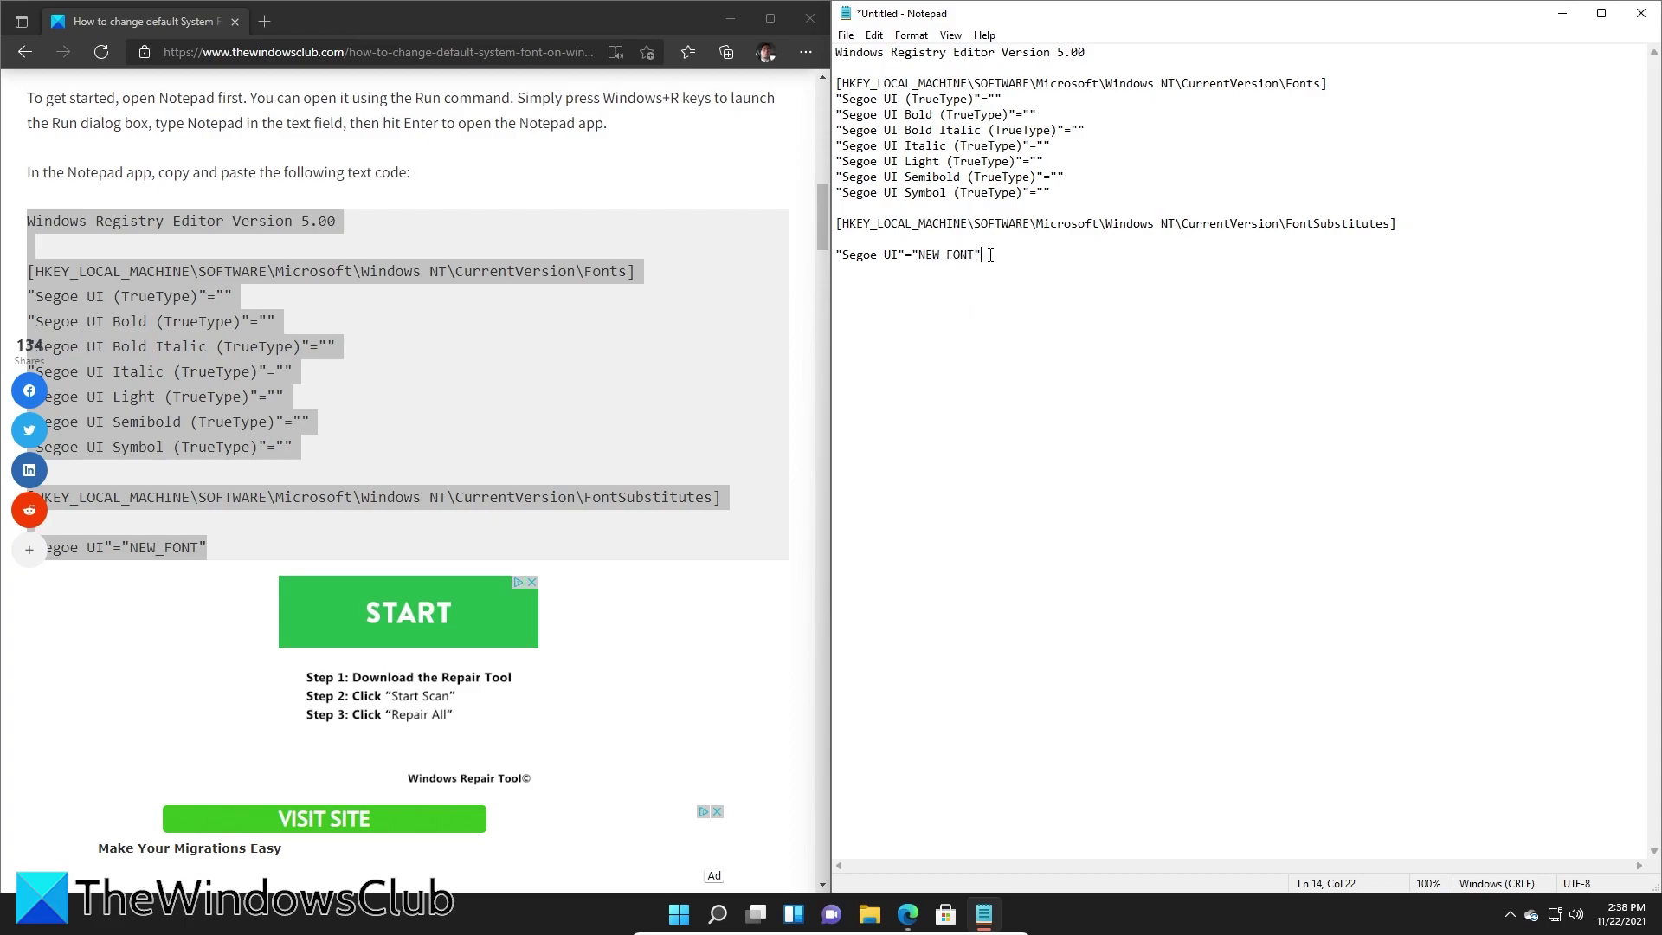
- Launch Windows Settings from Start and go to Personalization
{"action": "left_click", "coordinate": [680, 915]}
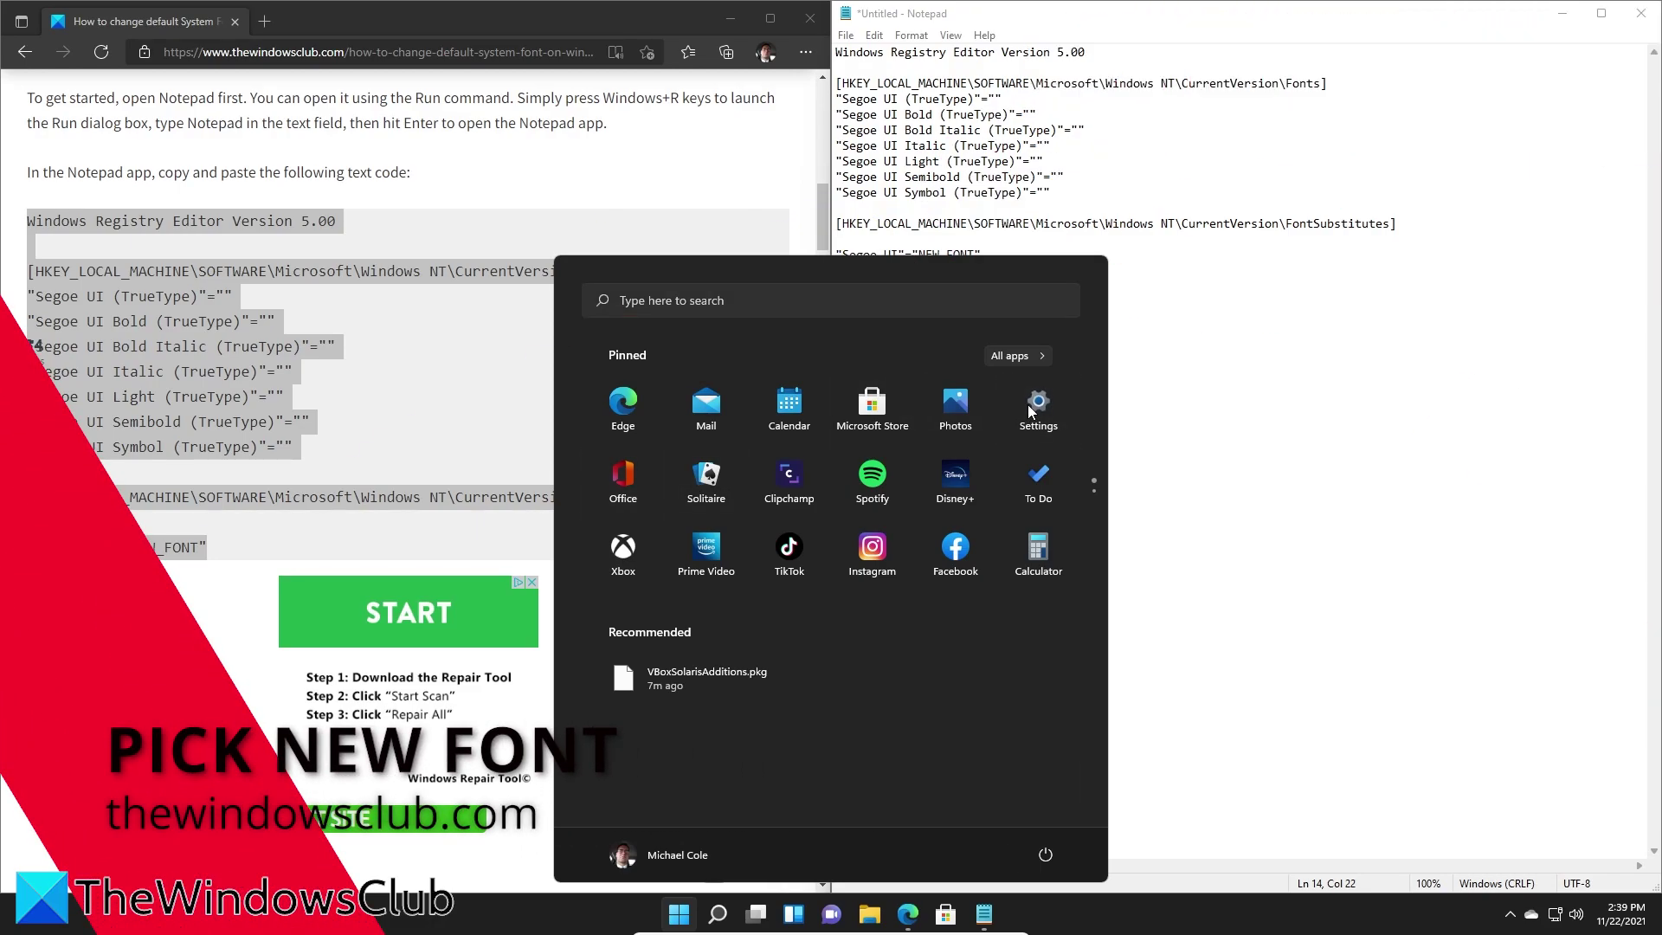
{"action": "left_click", "coordinate": [1030, 407]}
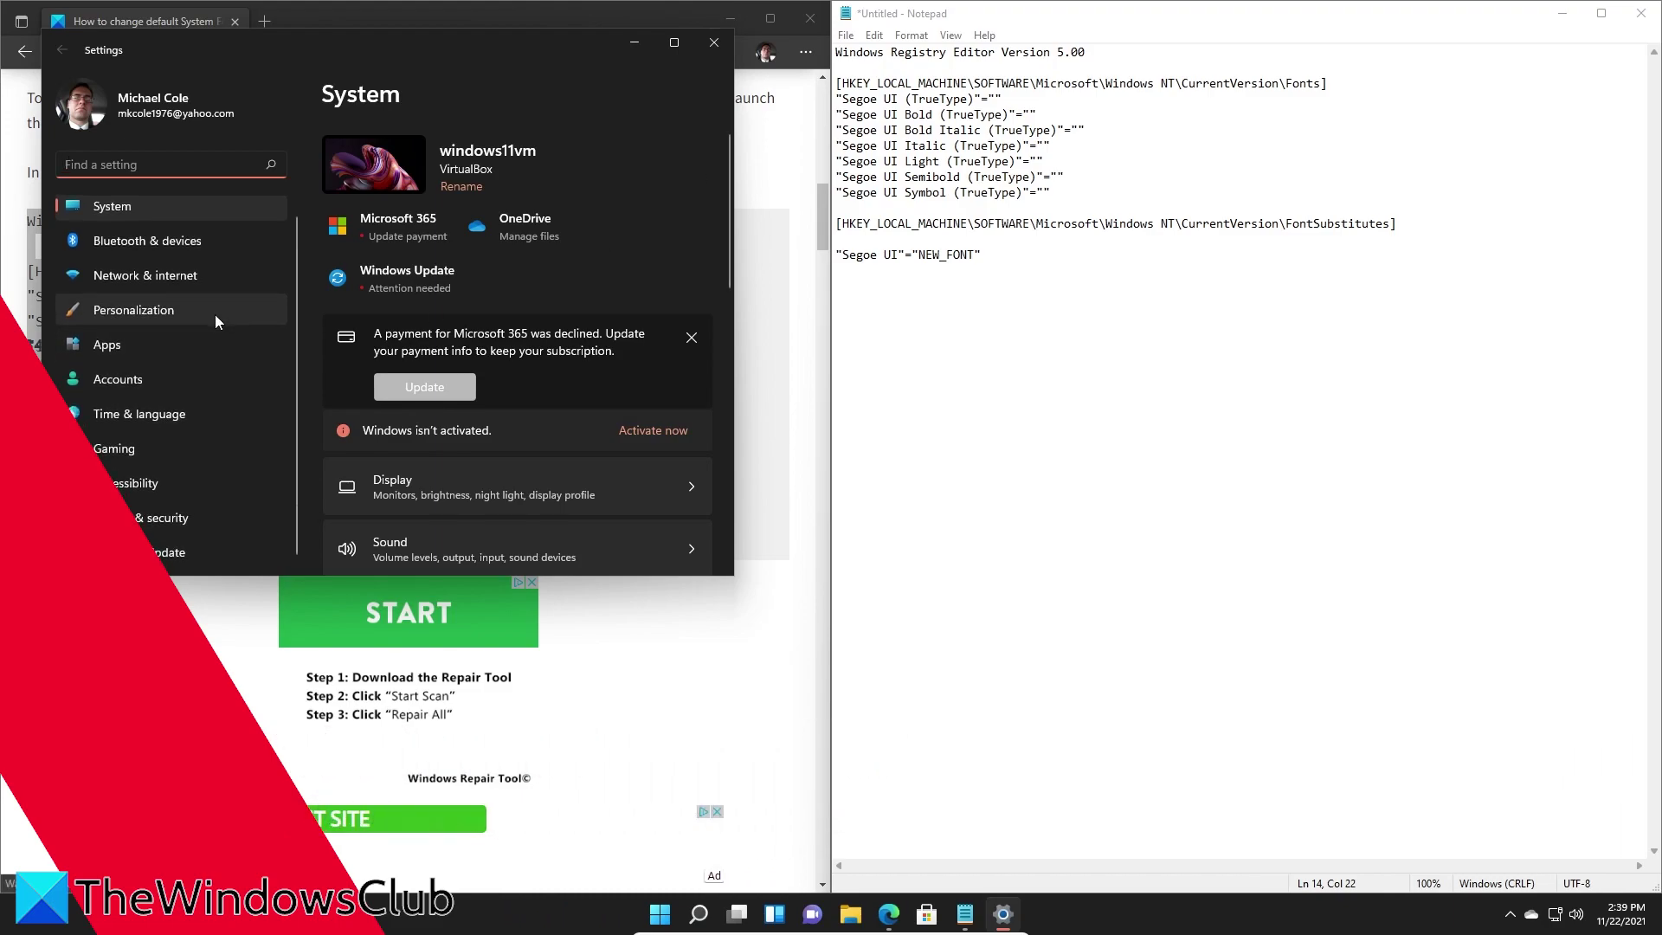
{"action": "scroll", "coordinate": [445, 369], "scroll_direction": "down", "scroll_amount": 2}
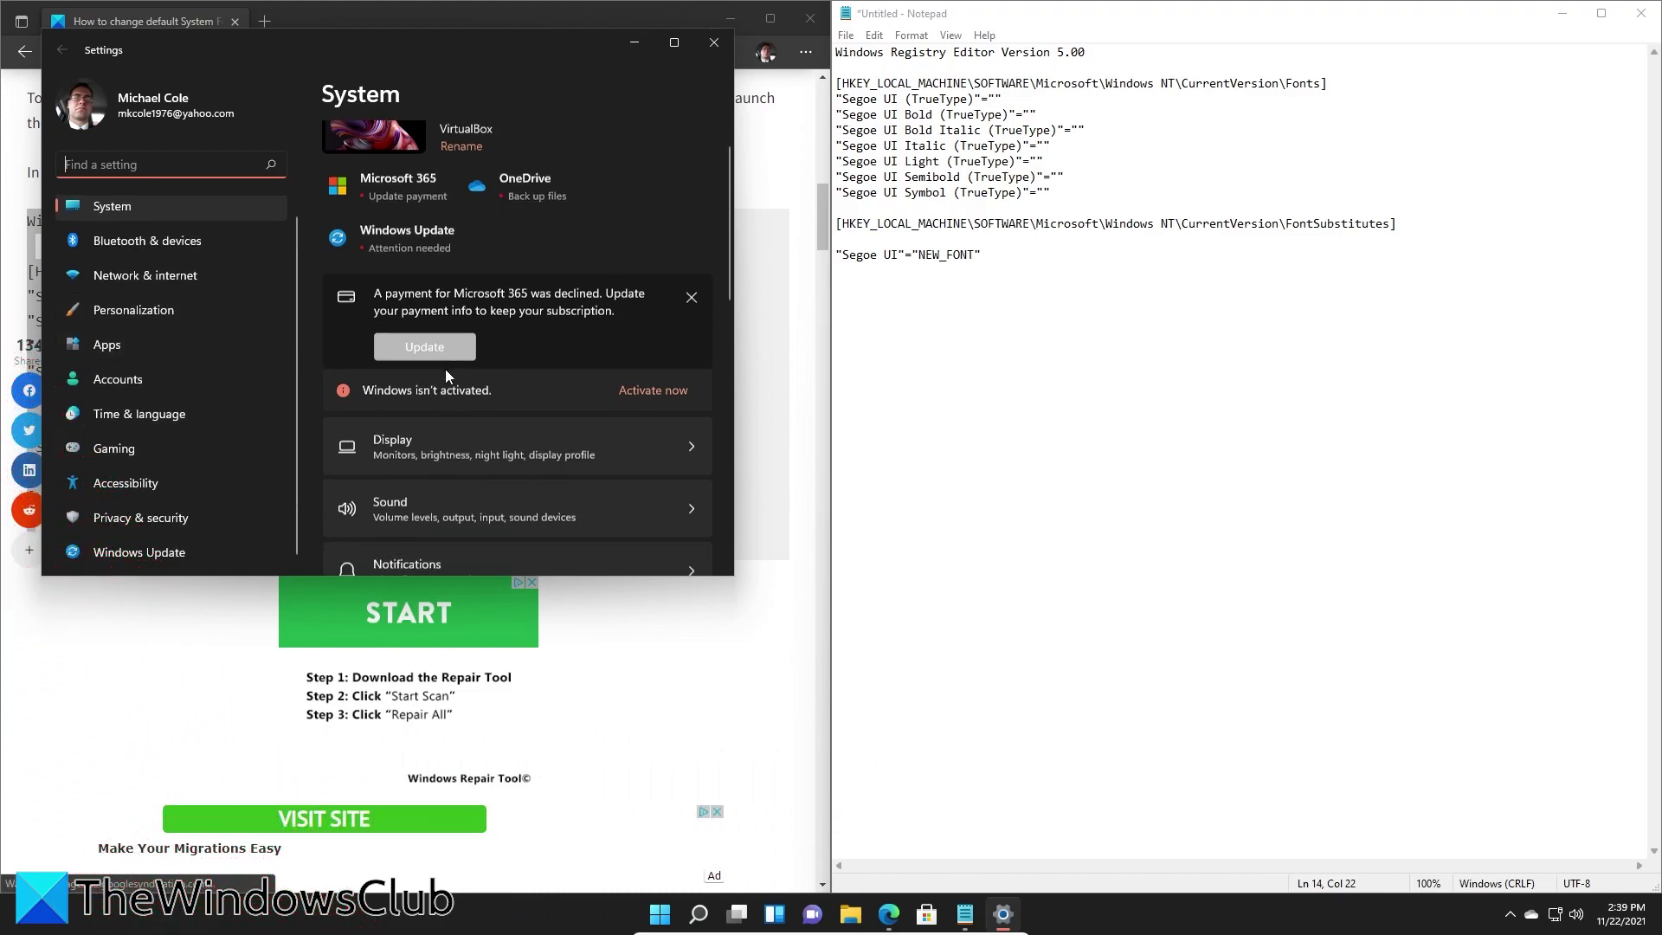
{"action": "left_click", "coordinate": [175, 310]}
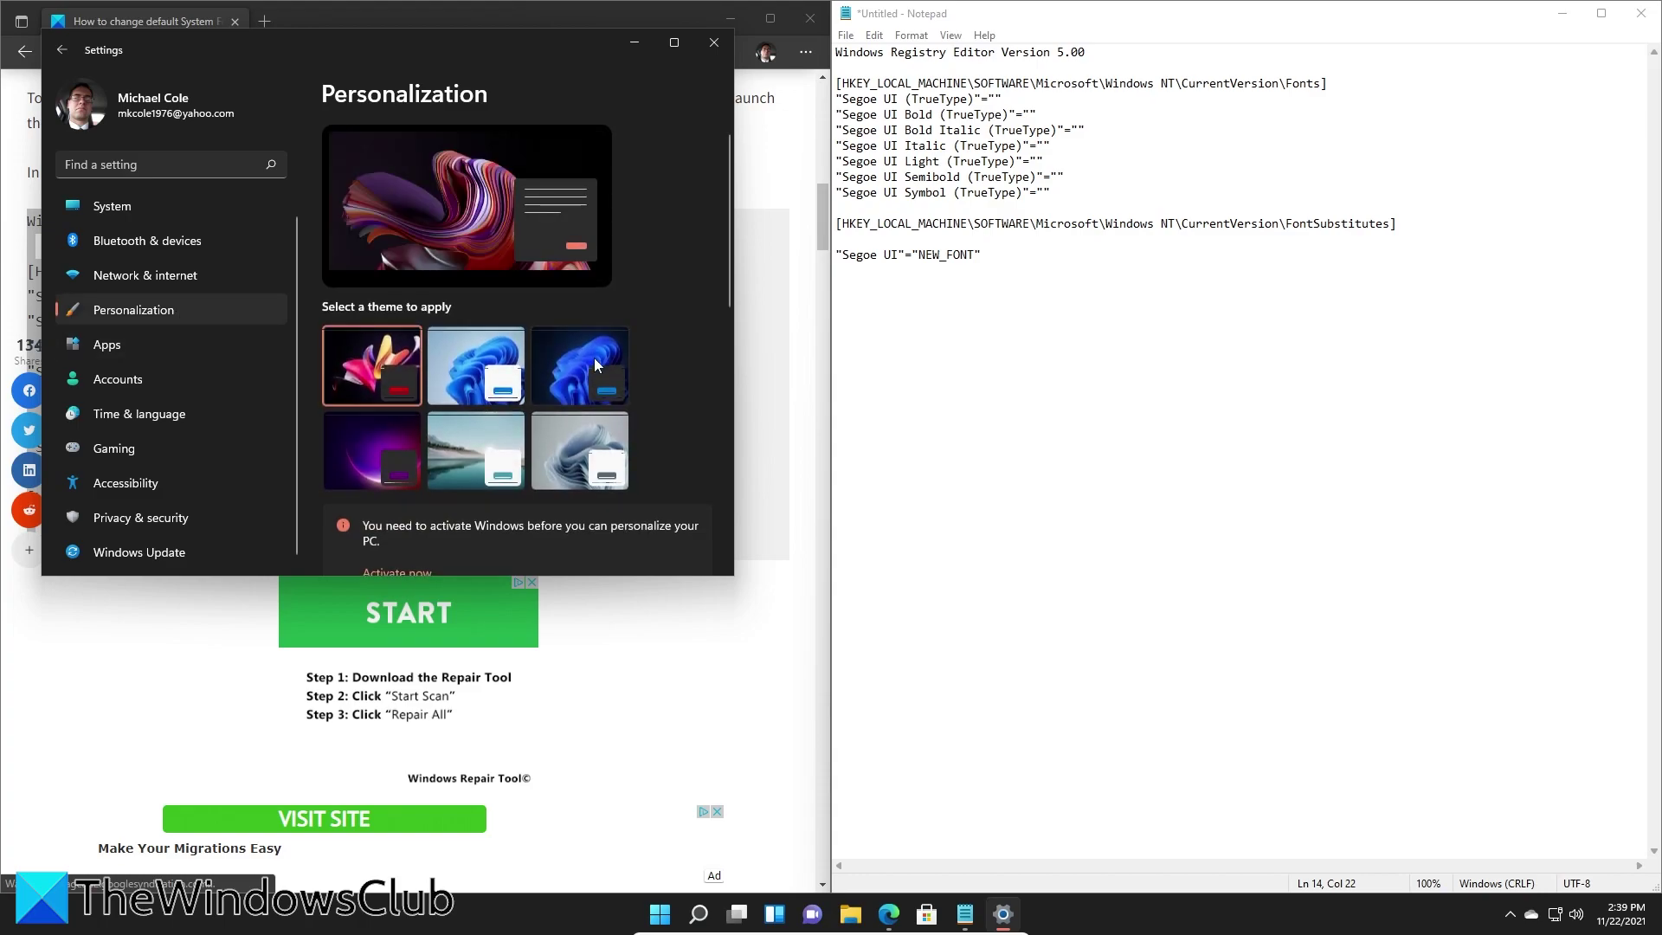
{"action": "scroll", "coordinate": [594, 357], "scroll_direction": "down", "scroll_amount": 5}
{"action": "scroll", "coordinate": [595, 361], "scroll_direction": "down", "scroll_amount": 2}
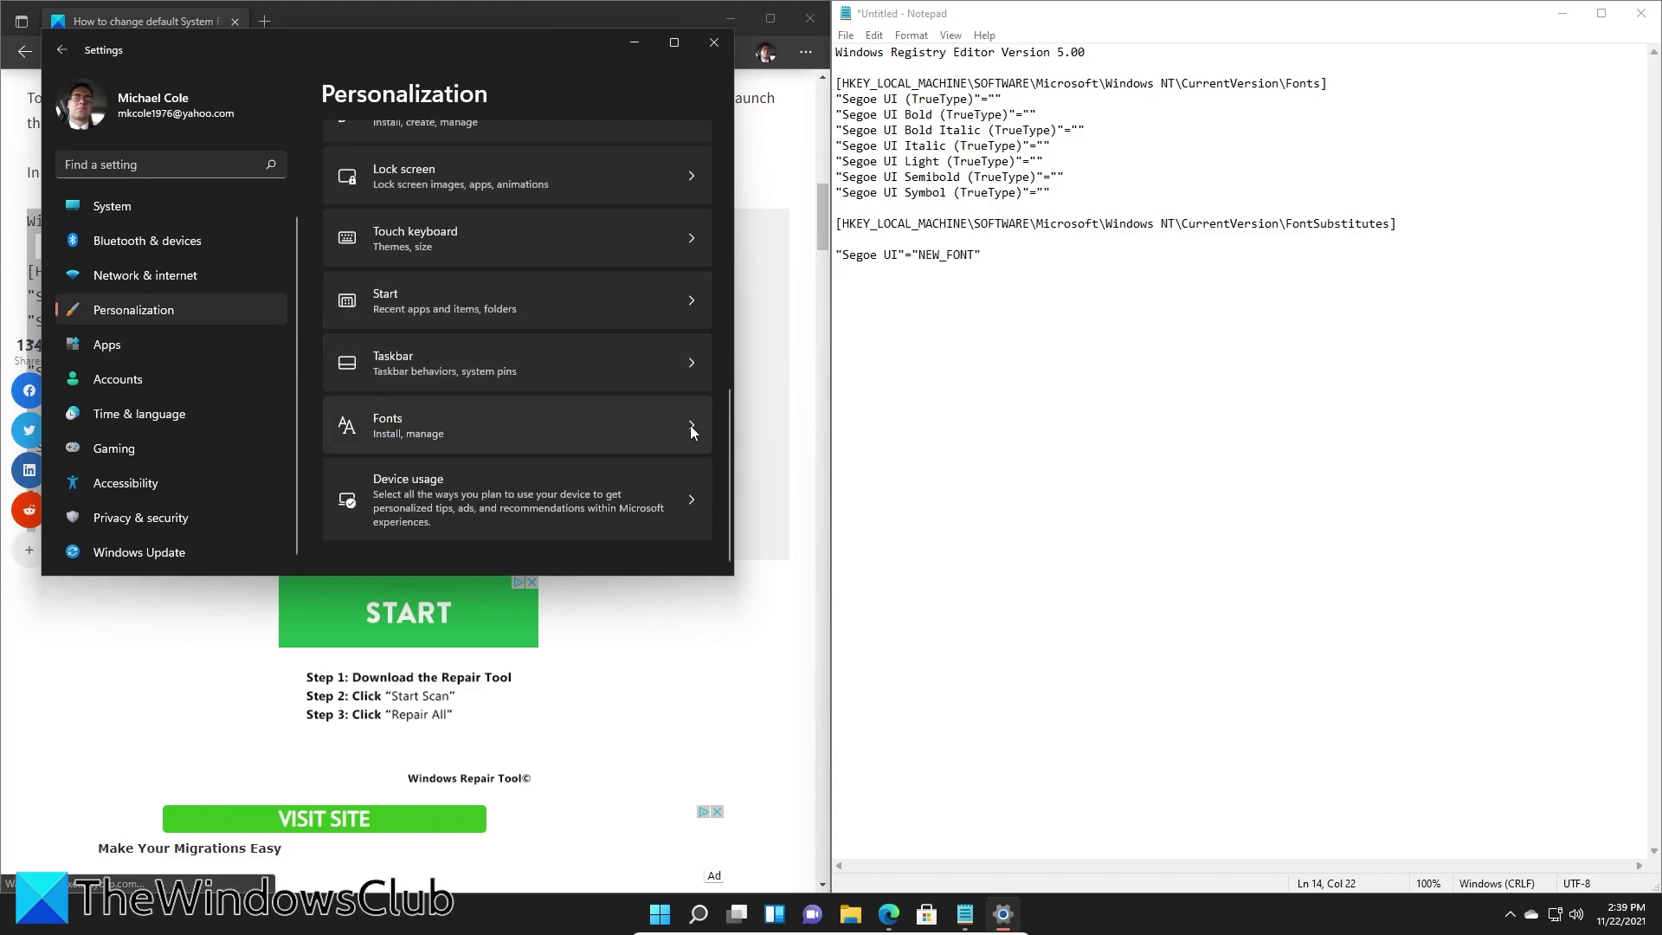
- Open the Fonts page and browse available fonts such as Times New Roman, Trebuchet MS and Verdana
{"action": "left_click", "coordinate": [690, 430]}
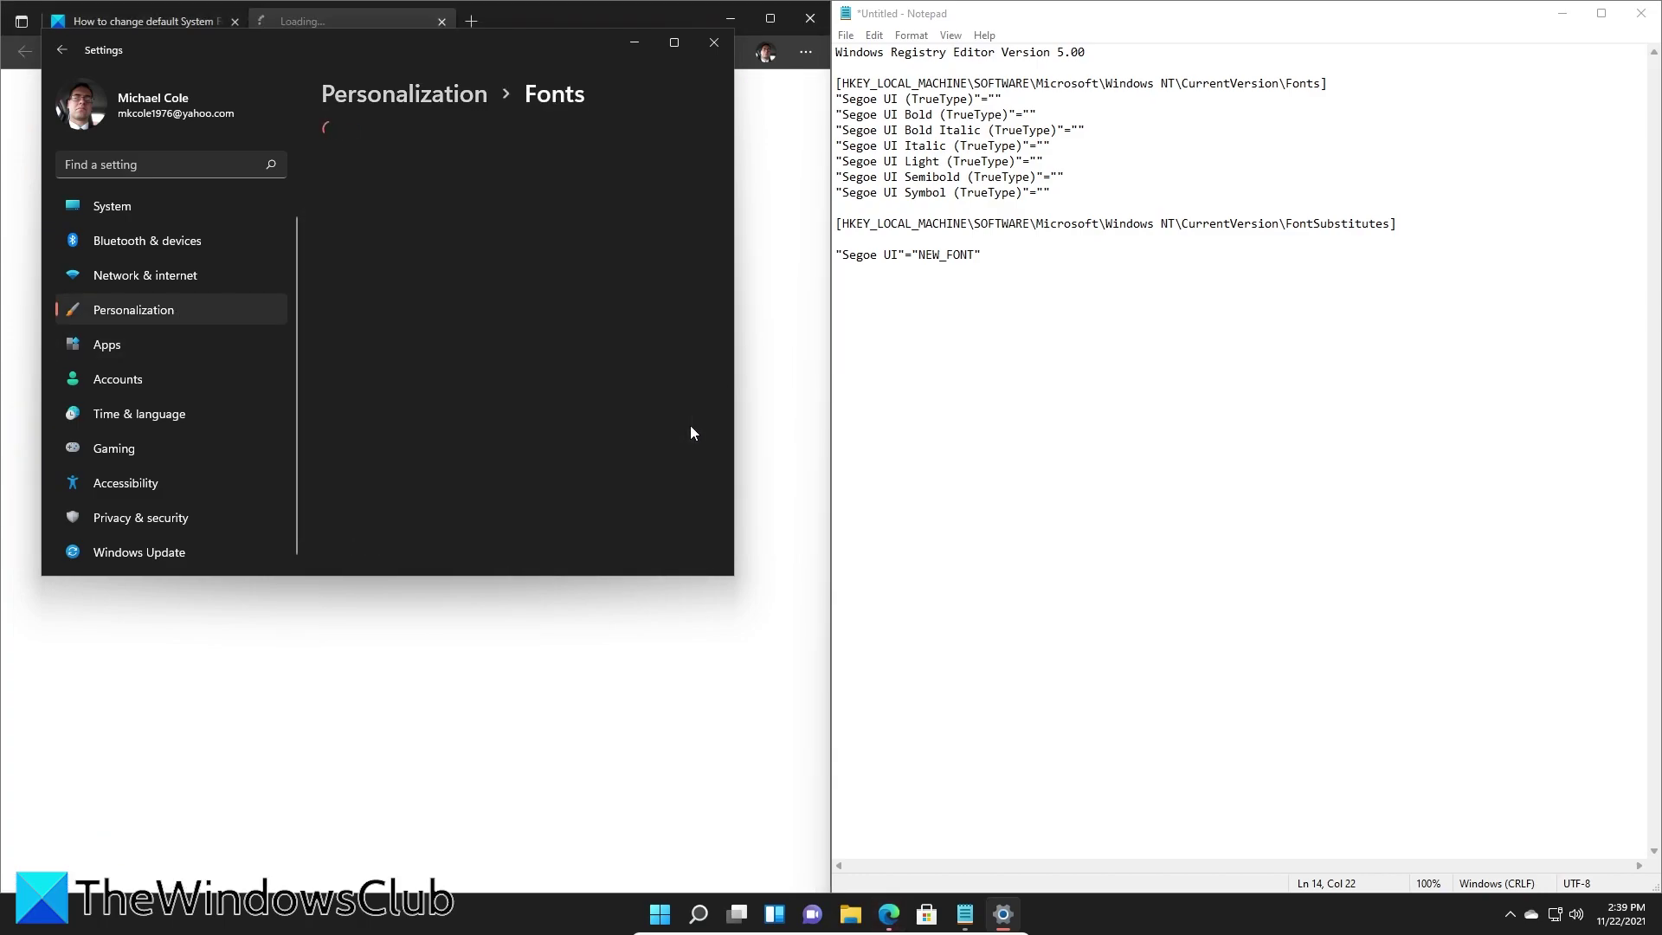
{"action": "scroll", "coordinate": [602, 388], "scroll_direction": "down", "scroll_amount": 3}
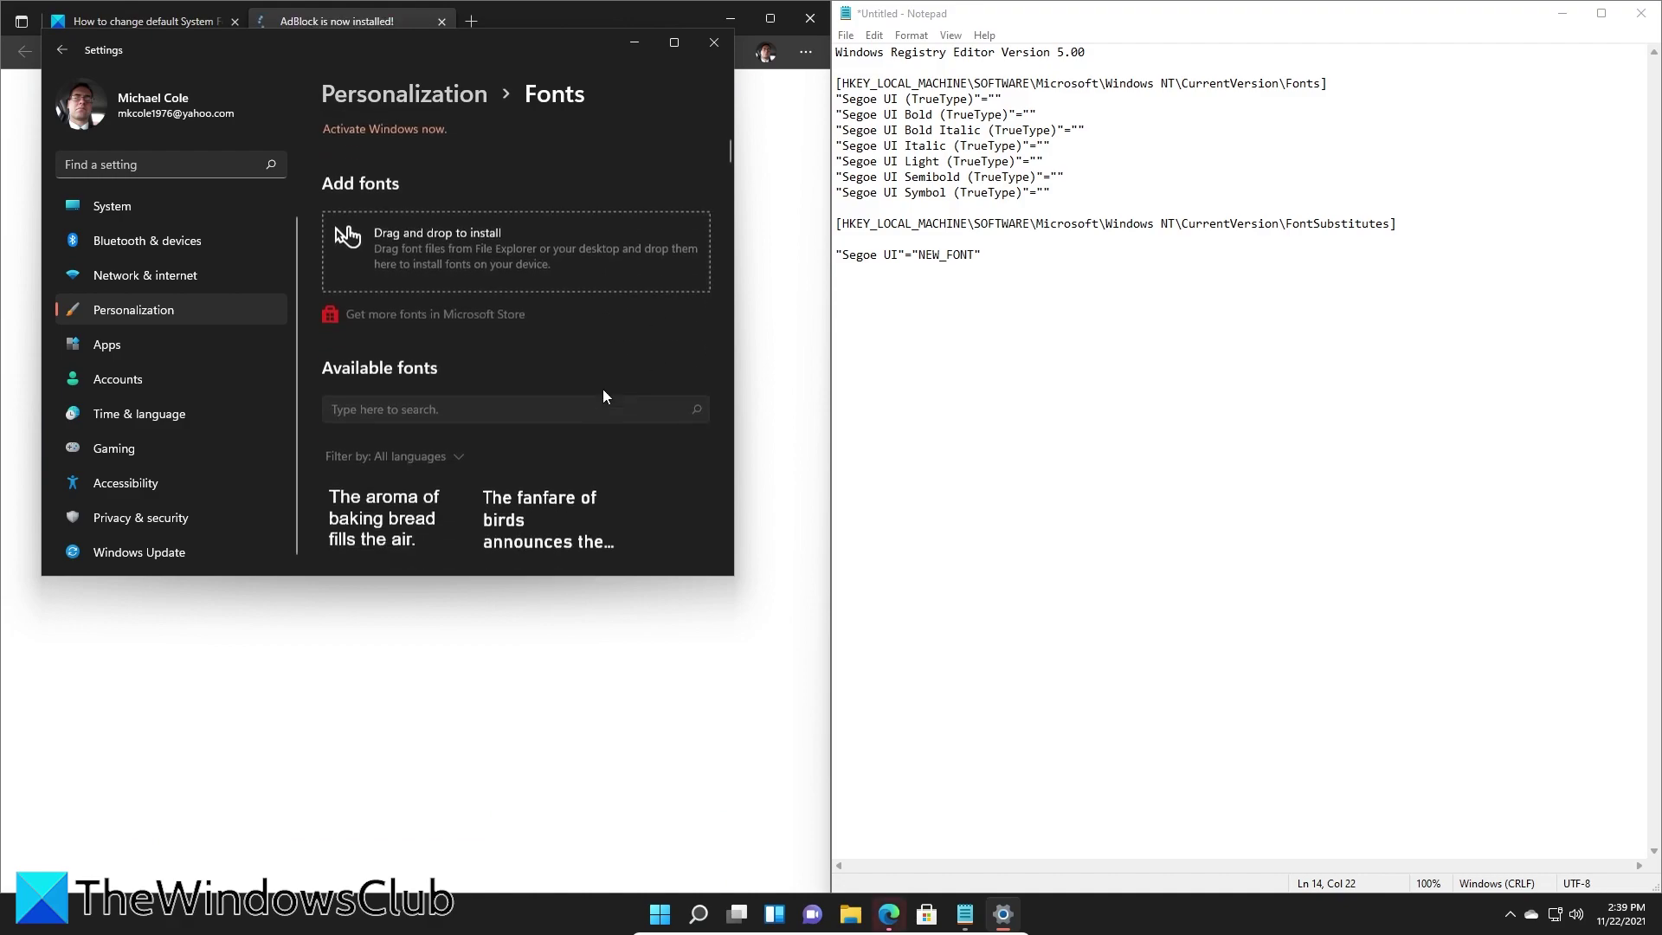
{"action": "scroll", "coordinate": [603, 396], "scroll_direction": "down", "scroll_amount": 5}
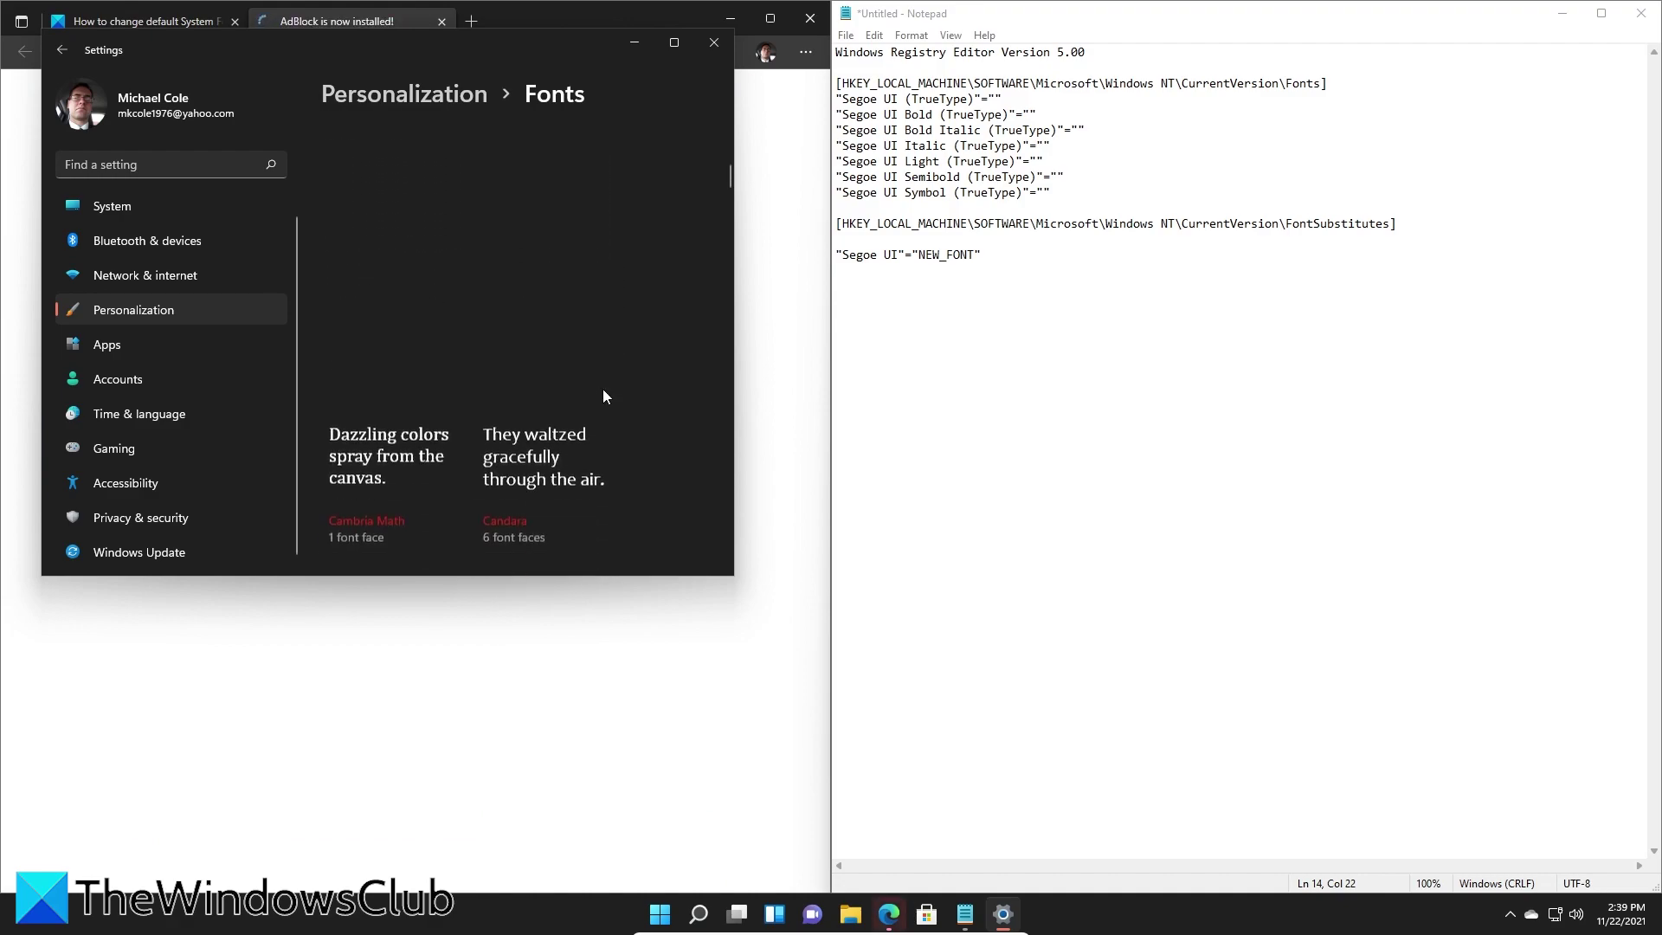
{"action": "scroll", "coordinate": [603, 394], "scroll_direction": "down", "scroll_amount": 5}
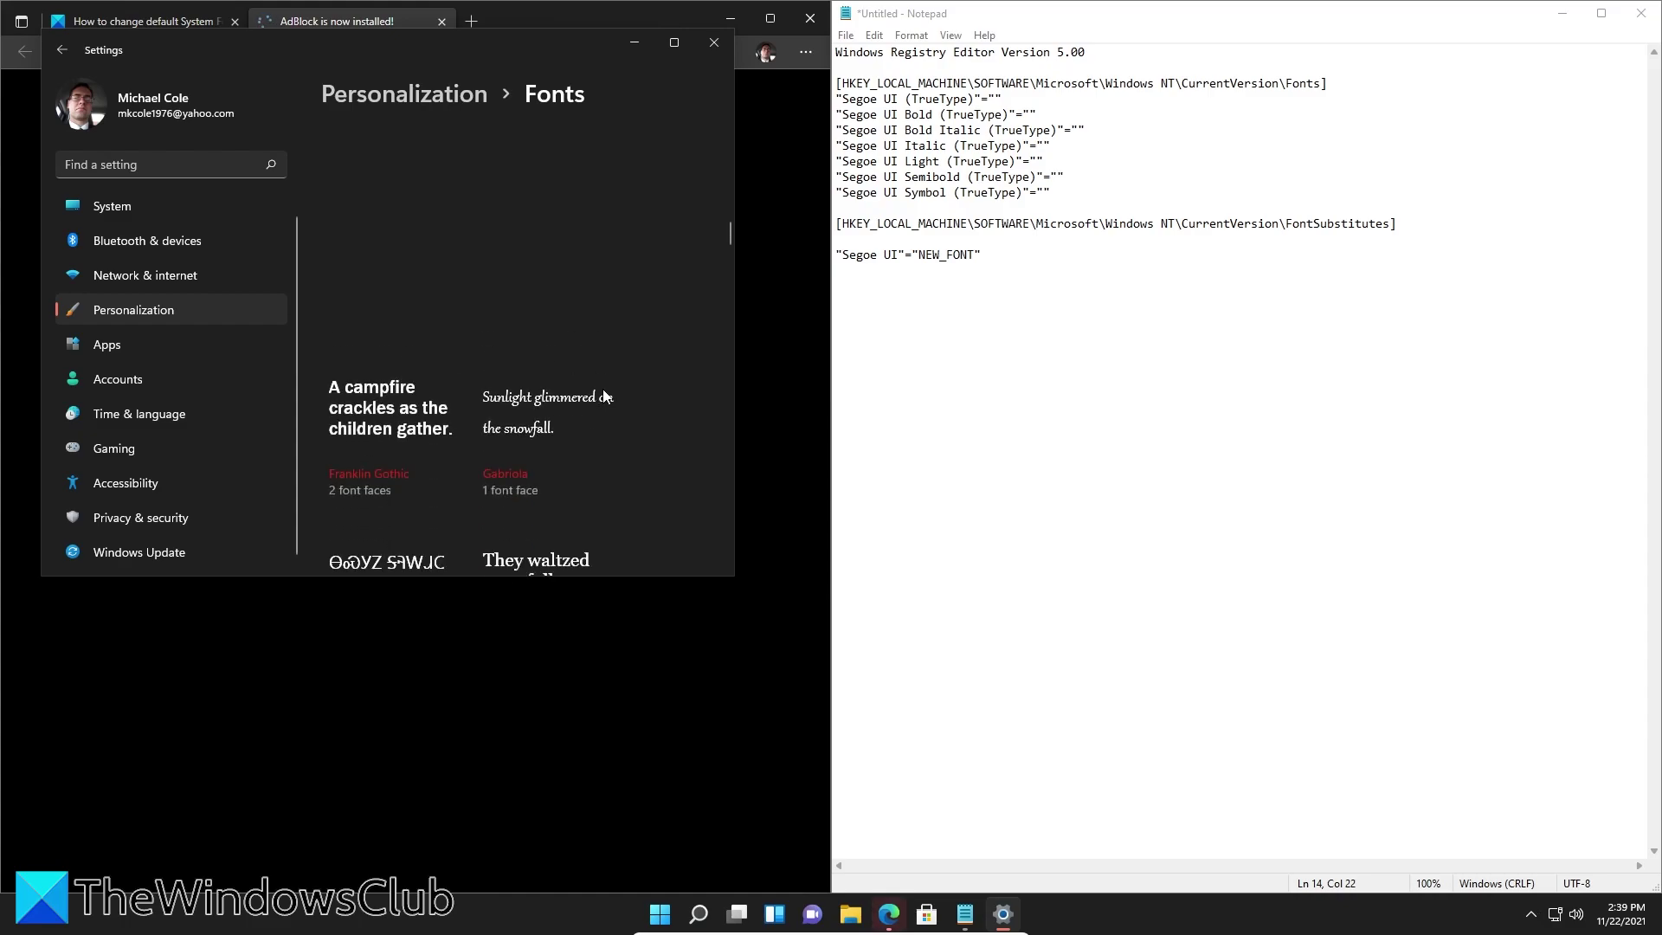
{"action": "scroll", "coordinate": [603, 394], "scroll_direction": "down", "scroll_amount": 5}
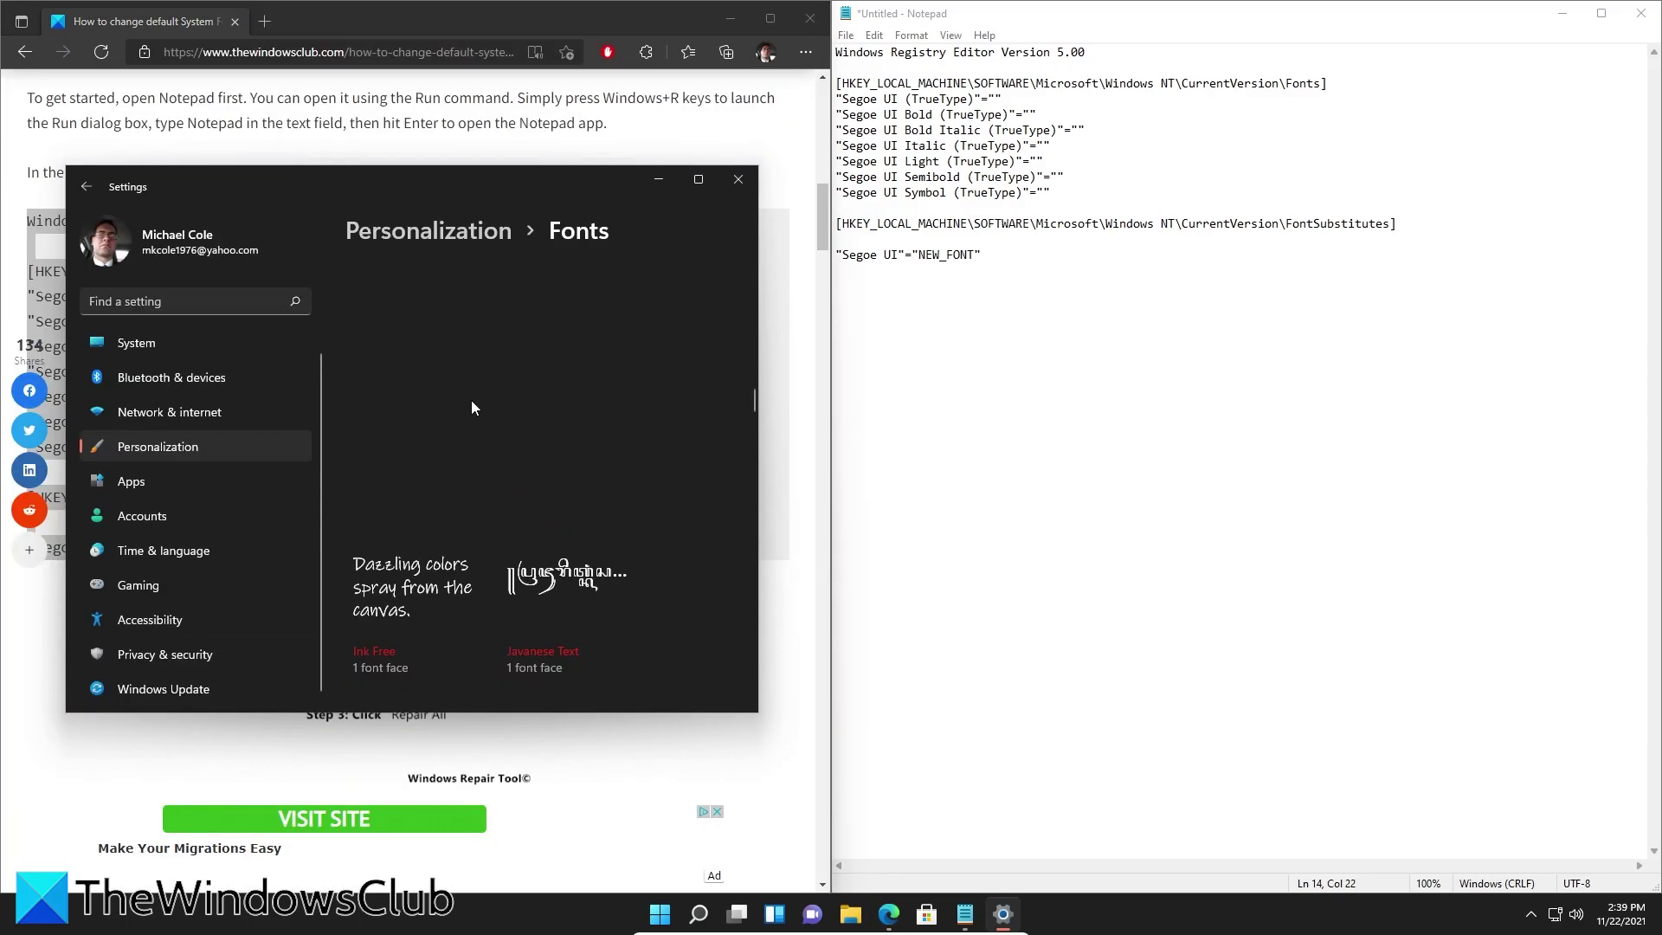
{"action": "scroll", "coordinate": [471, 400], "scroll_direction": "down", "scroll_amount": 5}
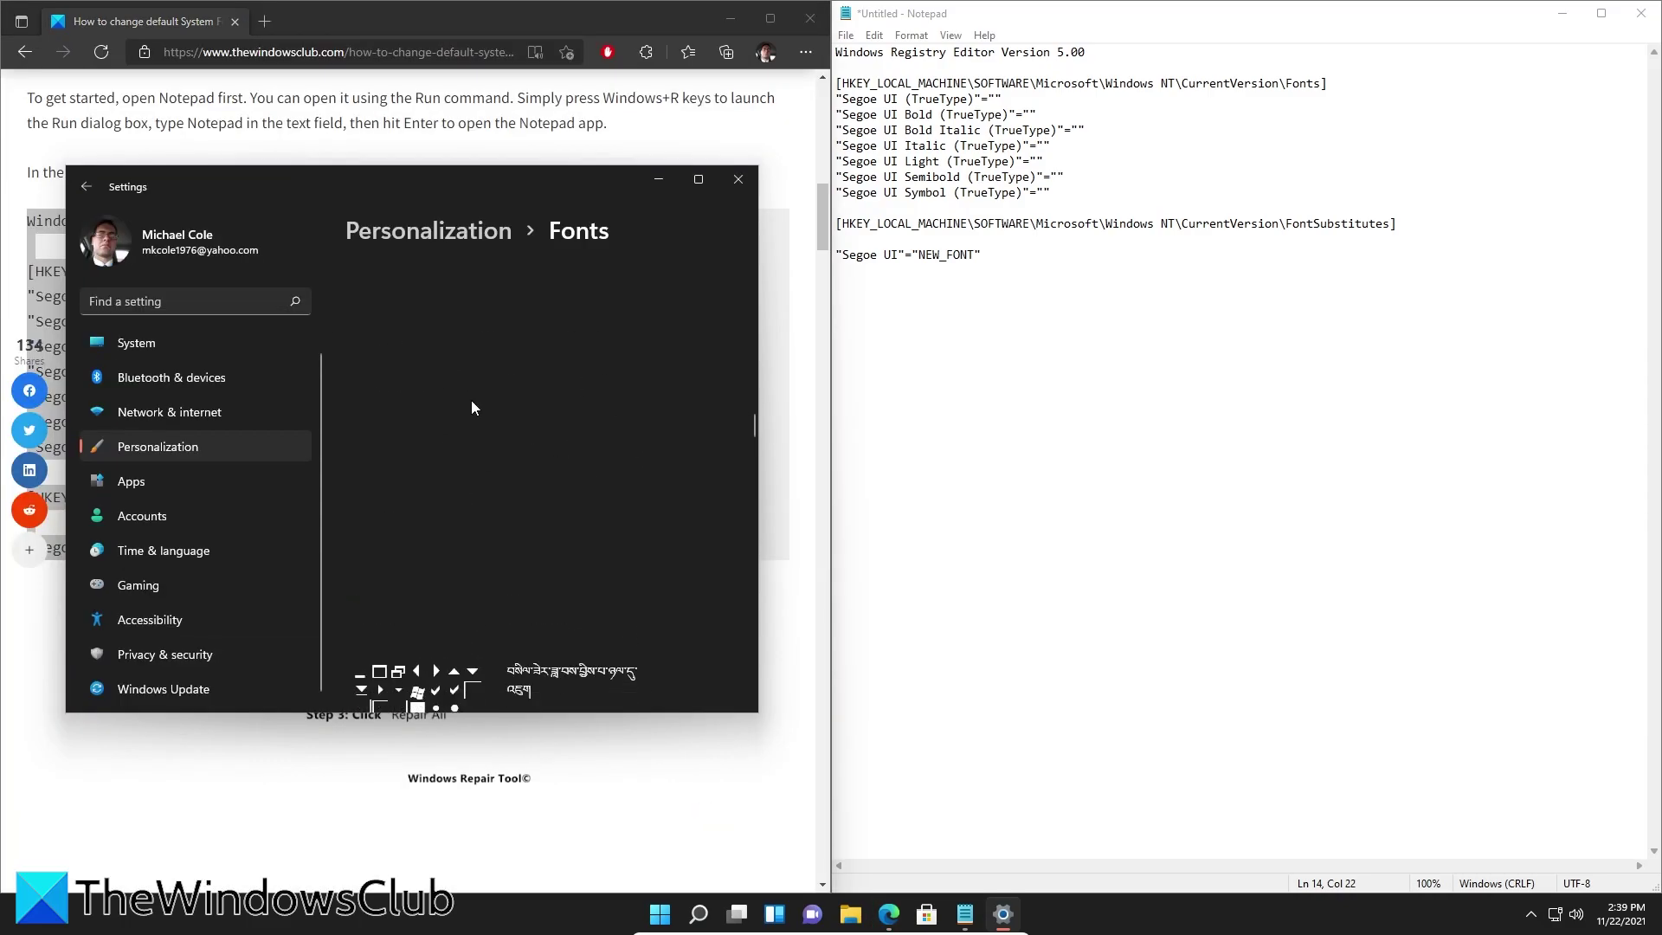
{"action": "scroll", "coordinate": [472, 401], "scroll_direction": "down", "scroll_amount": 5}
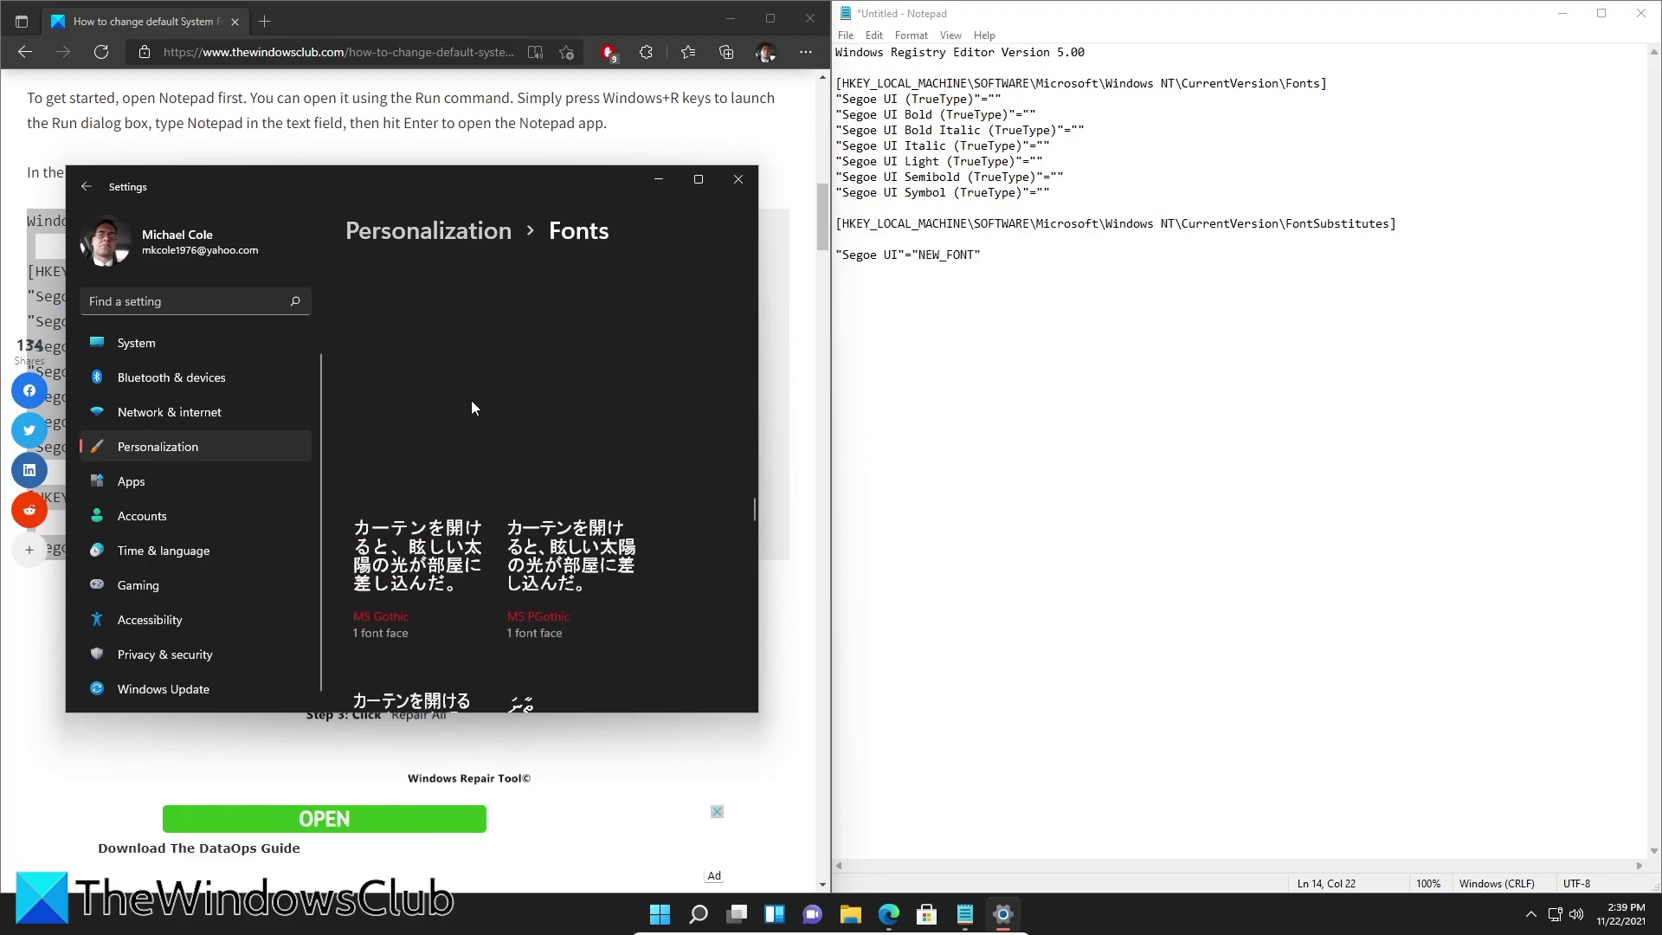
{"action": "scroll", "coordinate": [470, 400], "scroll_direction": "up", "scroll_amount": 20}
{"action": "scroll", "coordinate": [471, 399], "scroll_direction": "down", "scroll_amount": 3}
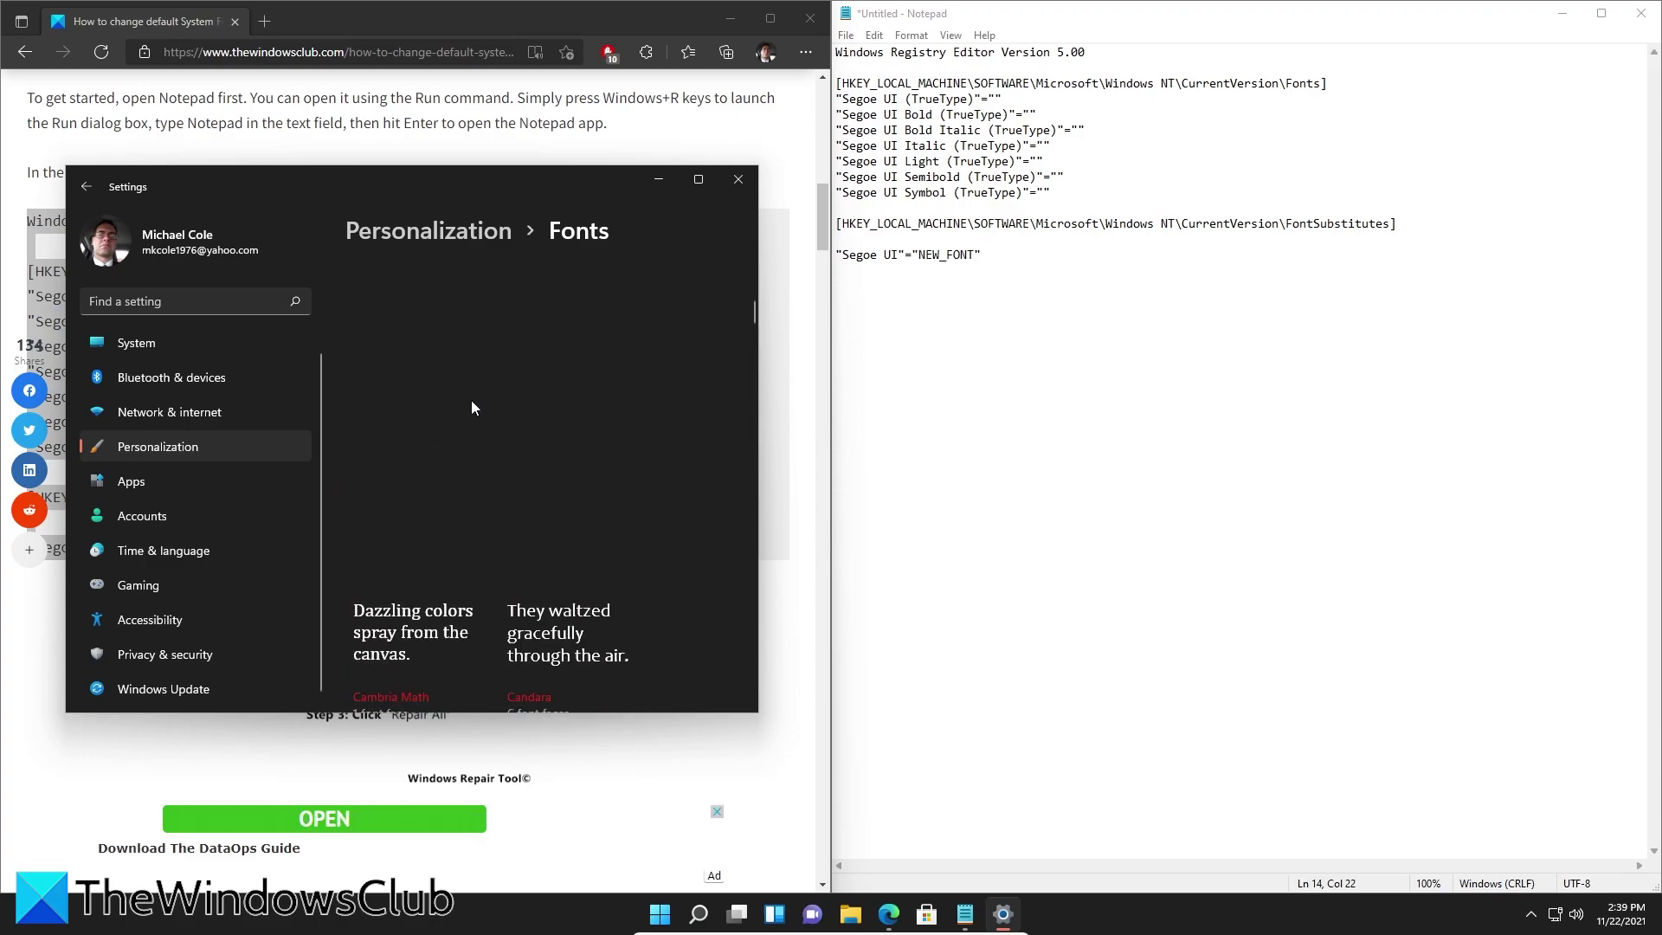
{"action": "scroll", "coordinate": [471, 400], "scroll_direction": "down", "scroll_amount": 3}
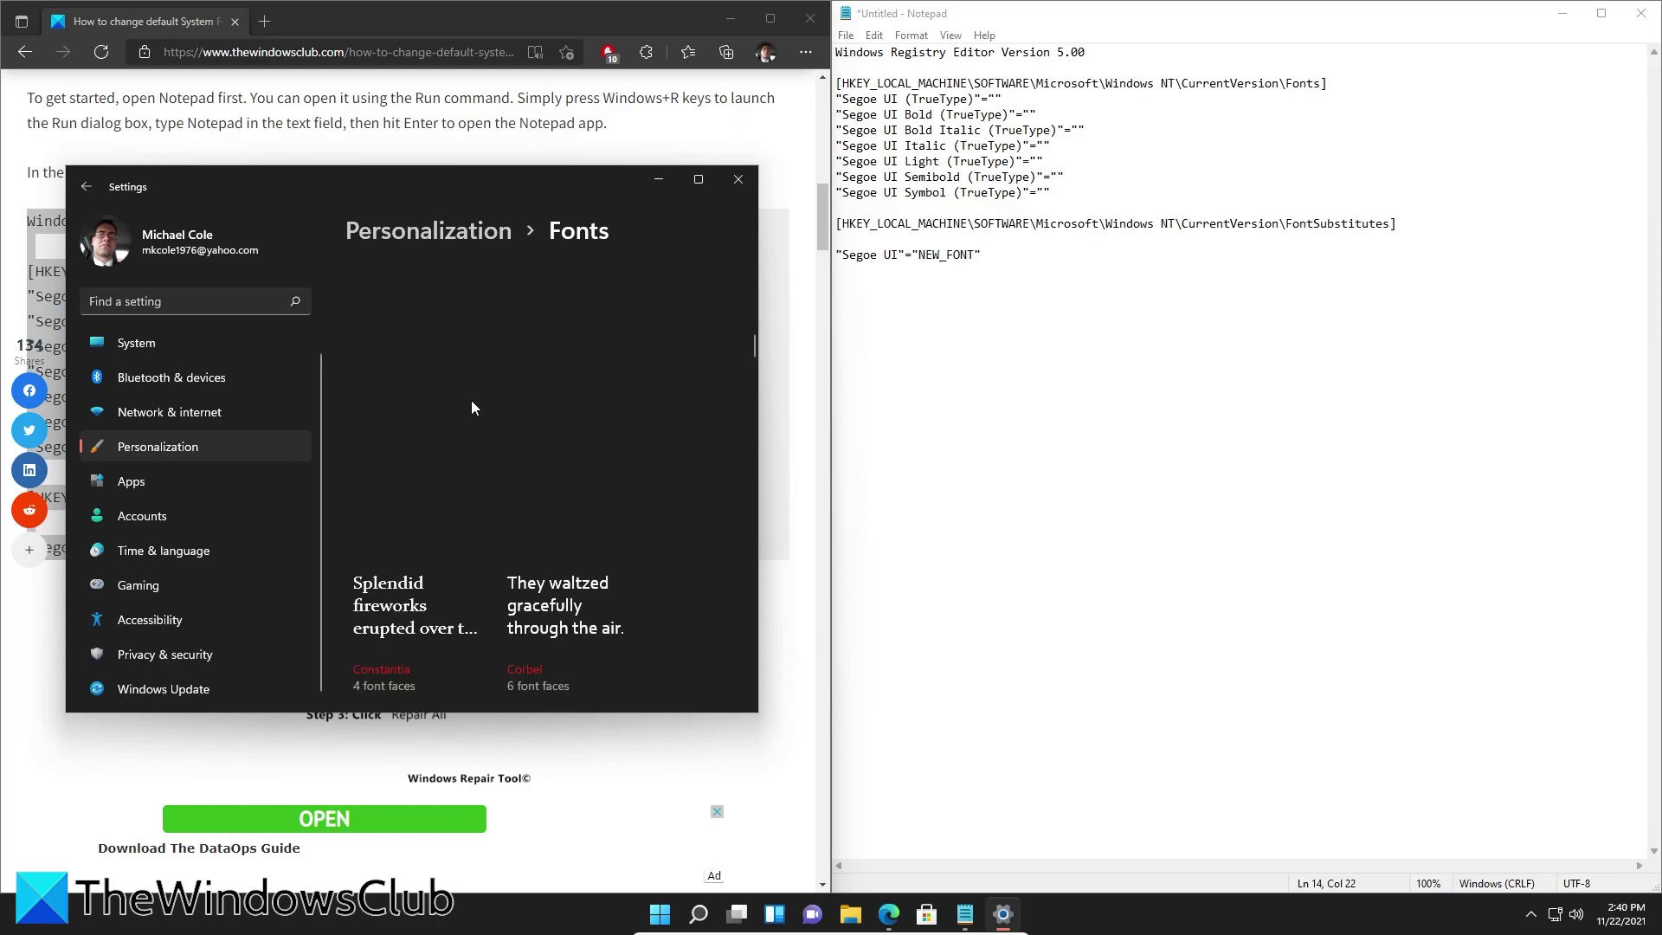
{"action": "scroll", "coordinate": [472, 407], "scroll_direction": "up", "scroll_amount": 8}
{"action": "scroll", "coordinate": [472, 407], "scroll_direction": "down", "scroll_amount": 5}
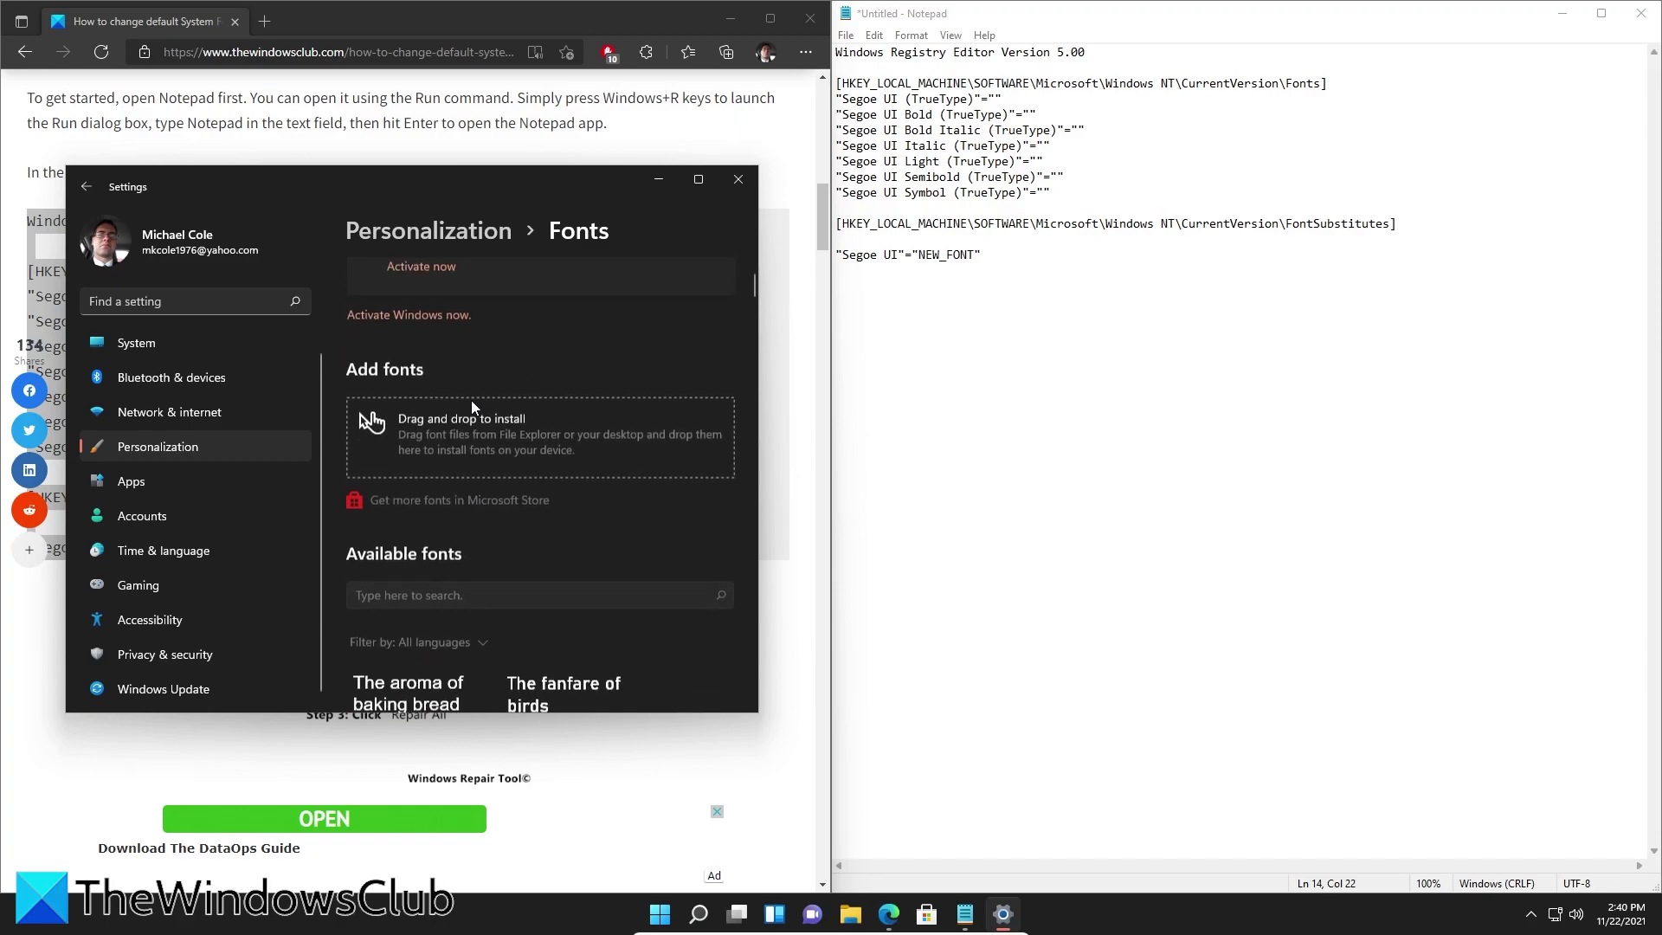
- Replace the NEW_FONT placeholder with verdana and close the Fonts settings window
{"action": "left_click_drag", "start_coordinate": [753, 312], "coordinate": [765, 651]}
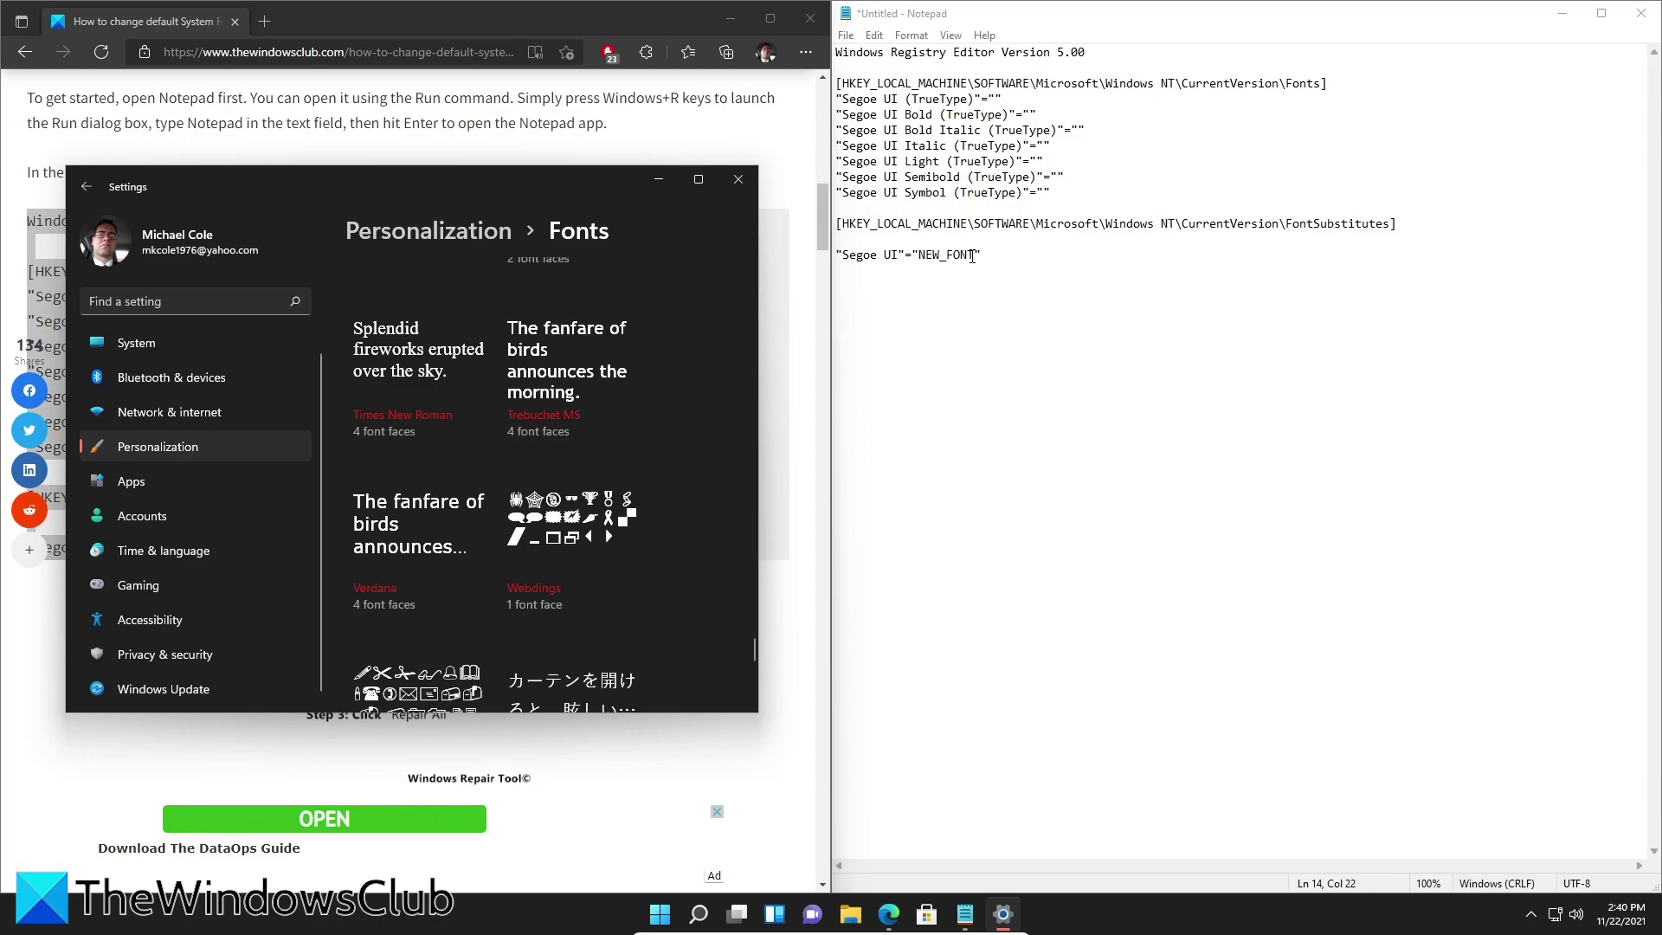
{"action": "left_click_drag", "start_coordinate": [973, 257], "coordinate": [914, 262]}
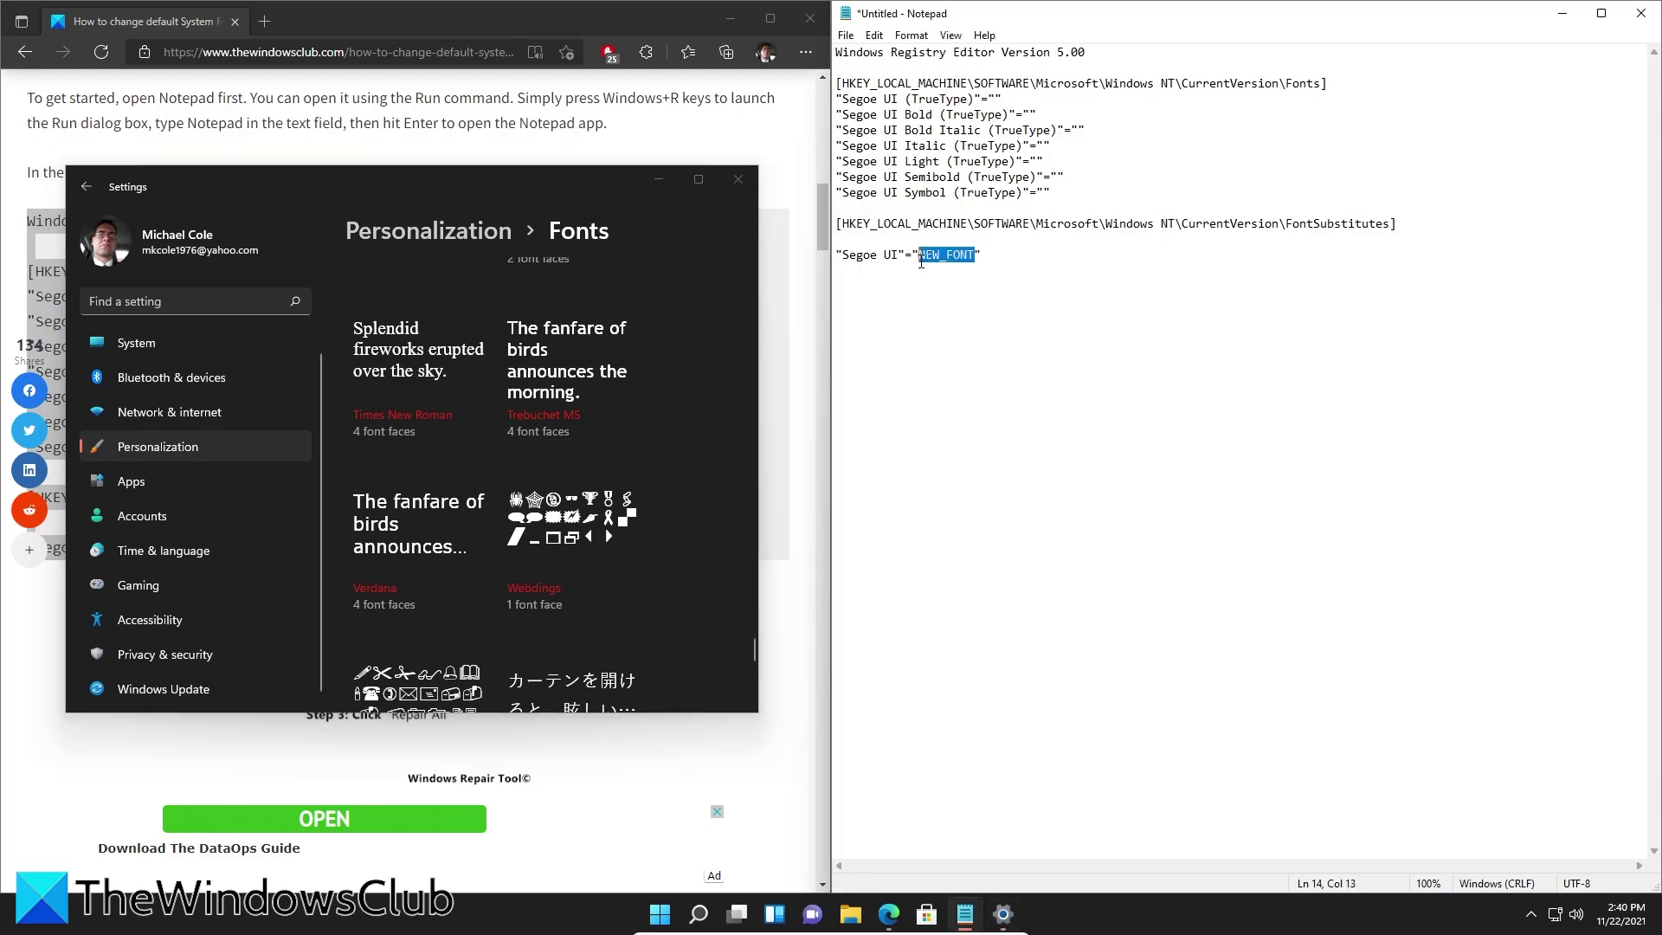
{"action": "type", "text": "verdana"}
{"action": "left_click", "coordinate": [738, 179]}
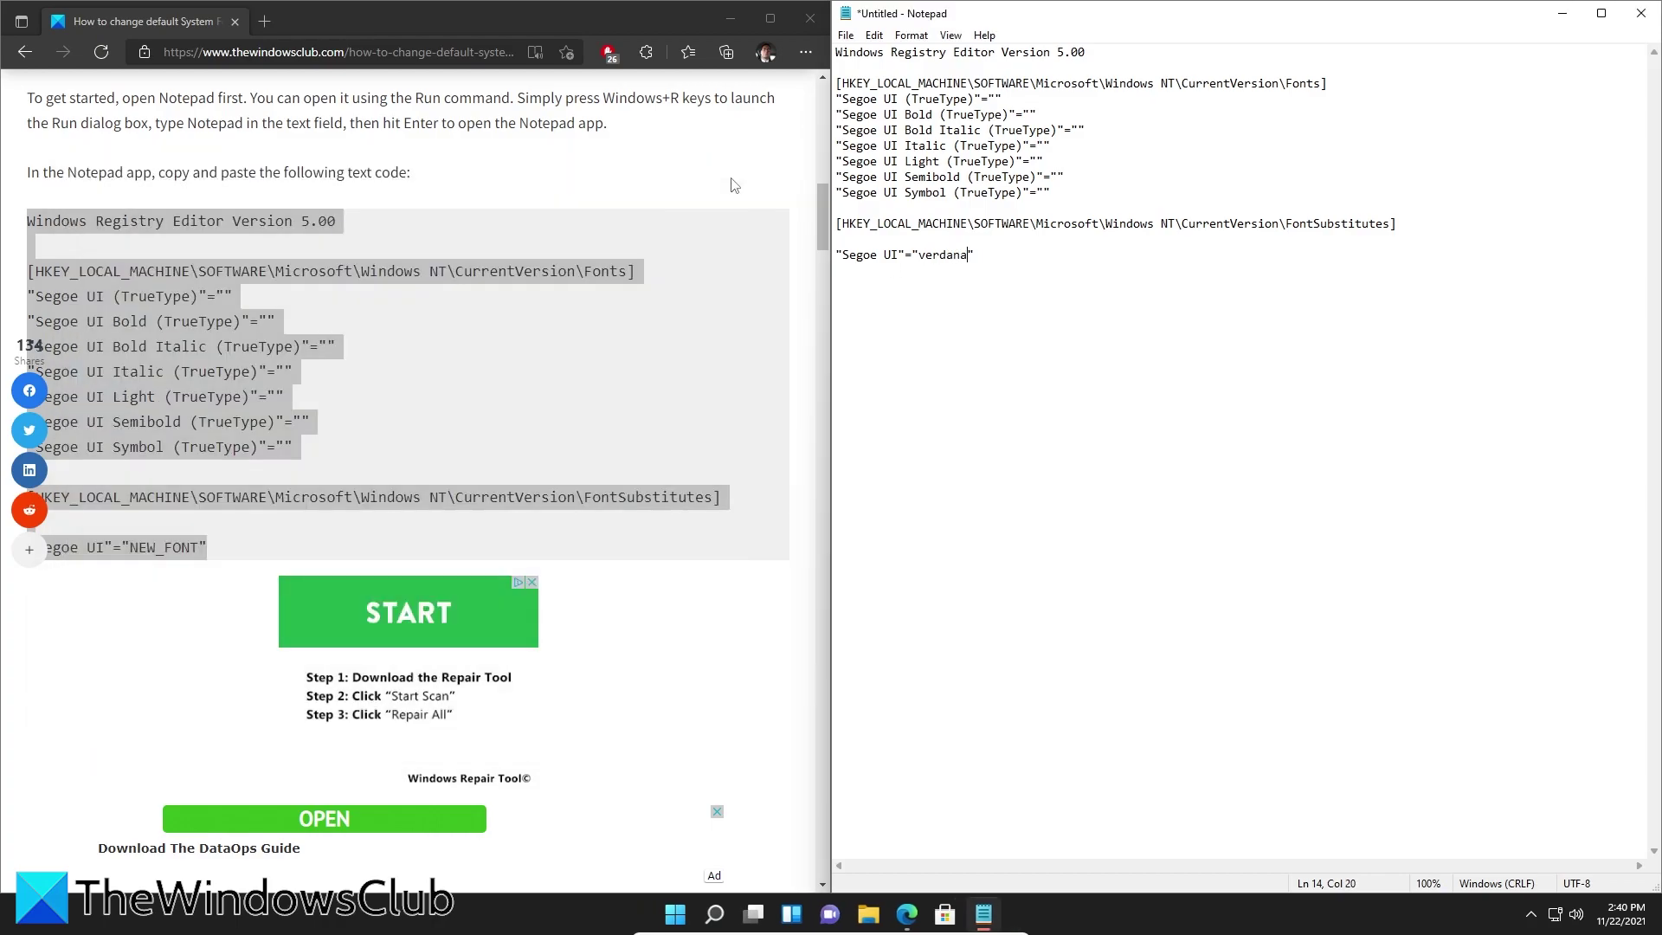
- Save the script as my_fonts.reg on the Desktop with file type All Files
{"action": "left_click", "coordinate": [845, 36]}
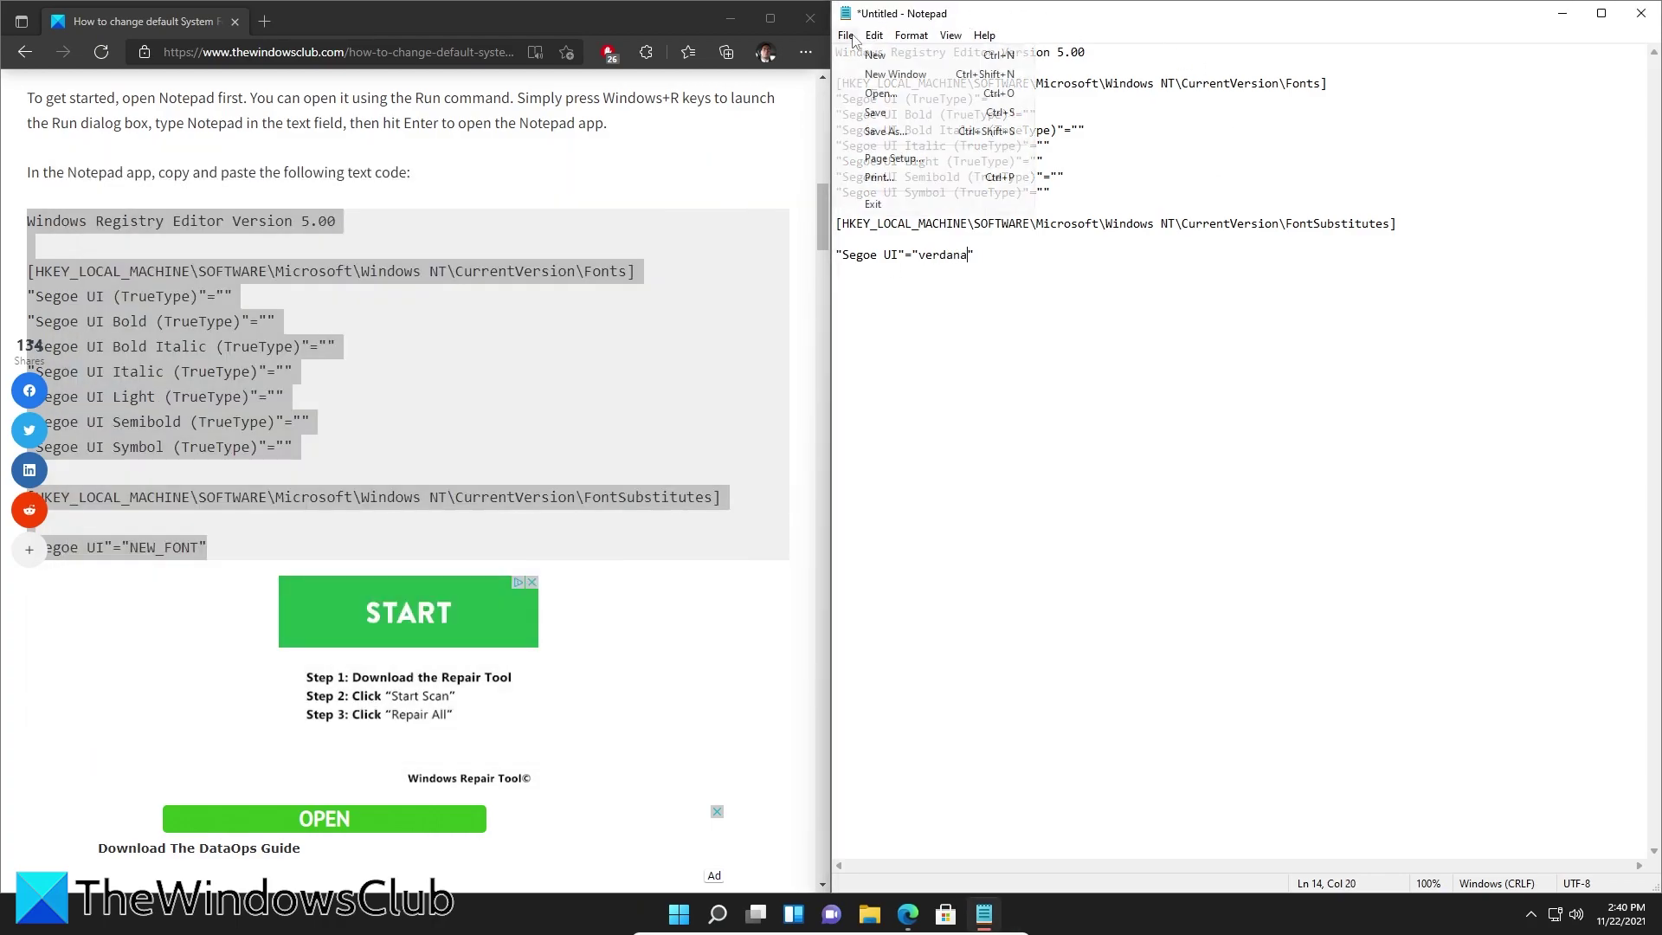
{"action": "left_click", "coordinate": [883, 132]}
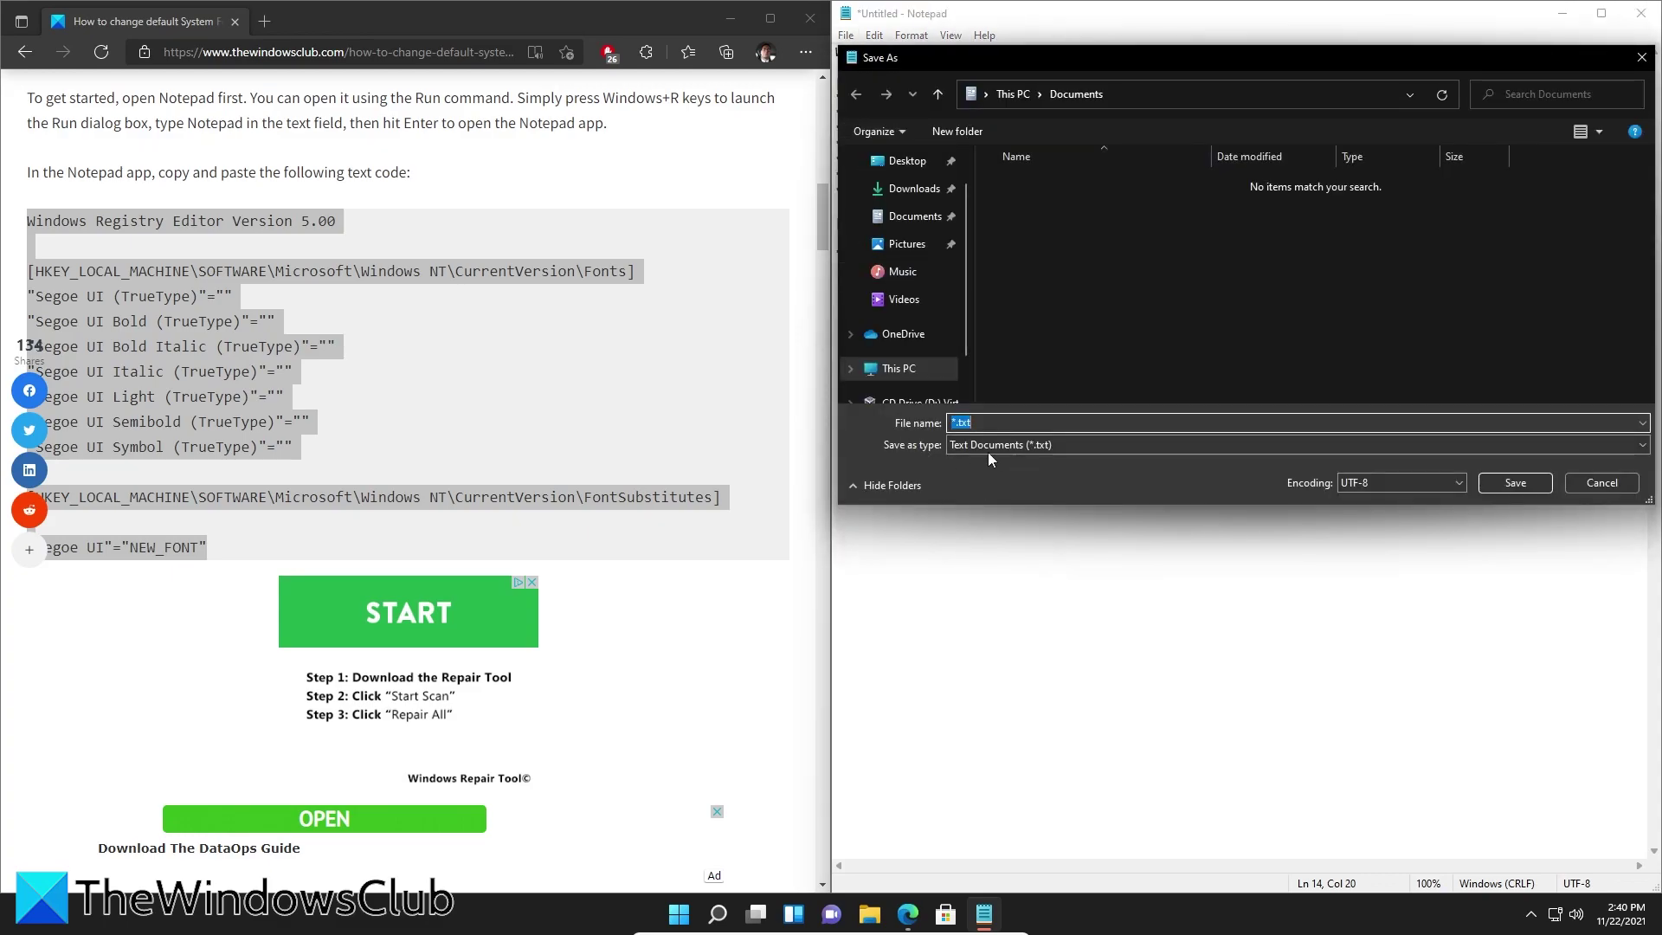
{"action": "left_click", "coordinate": [1642, 445]}
{"action": "left_click", "coordinate": [1631, 474]}
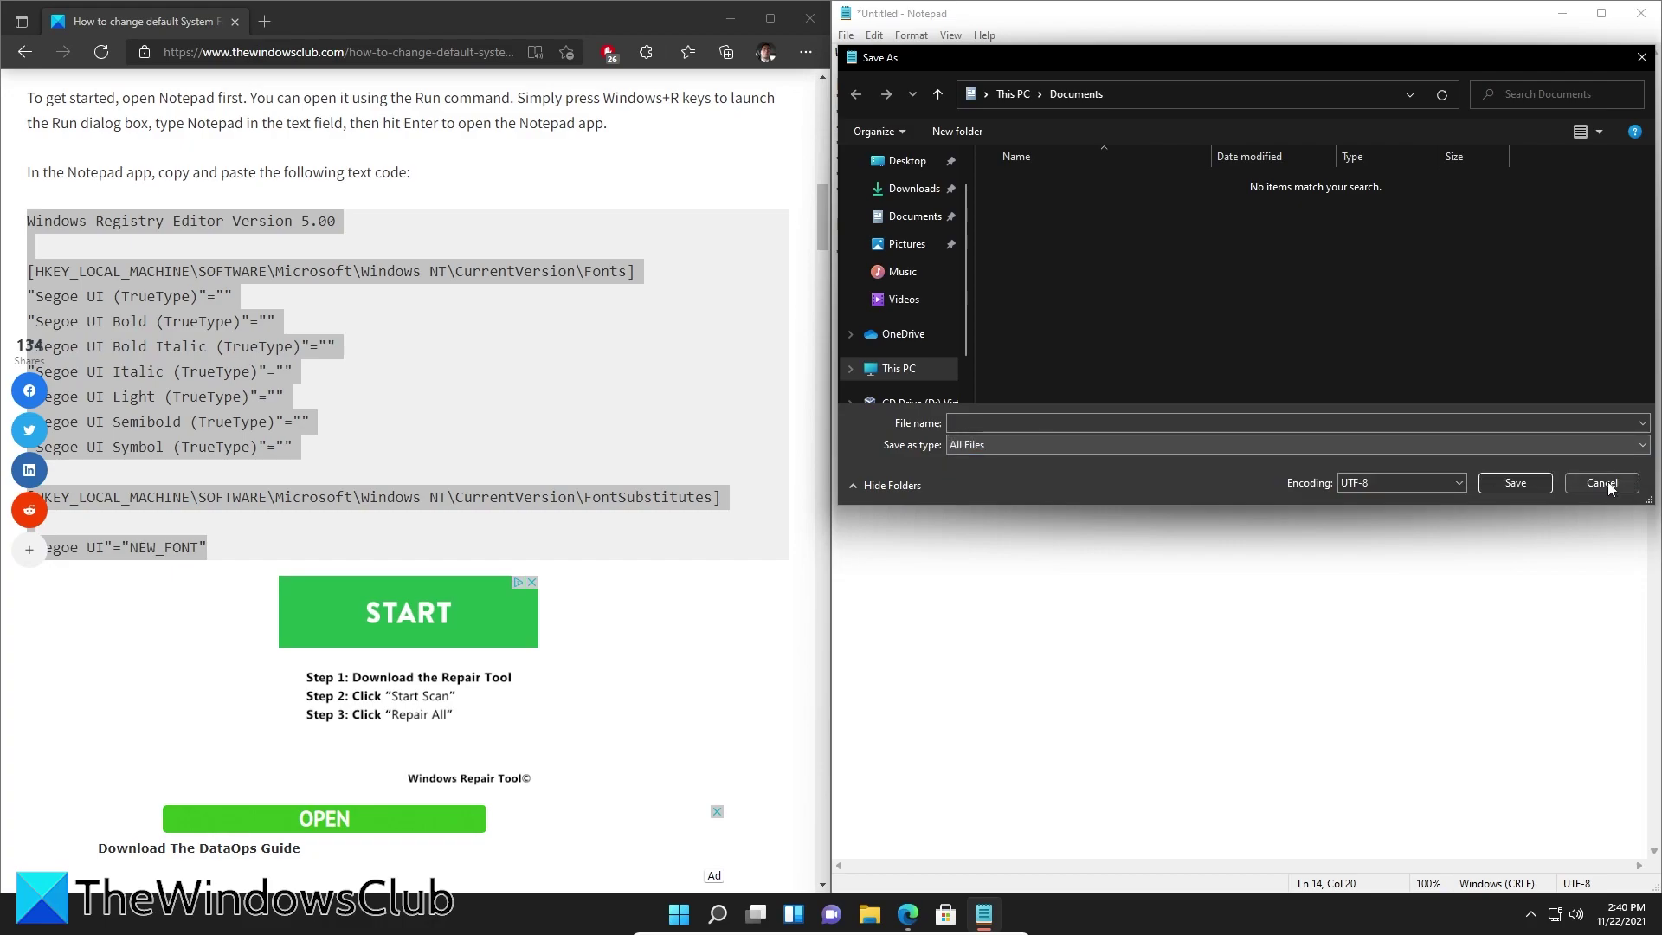
{"action": "left_click", "coordinate": [1033, 426]}
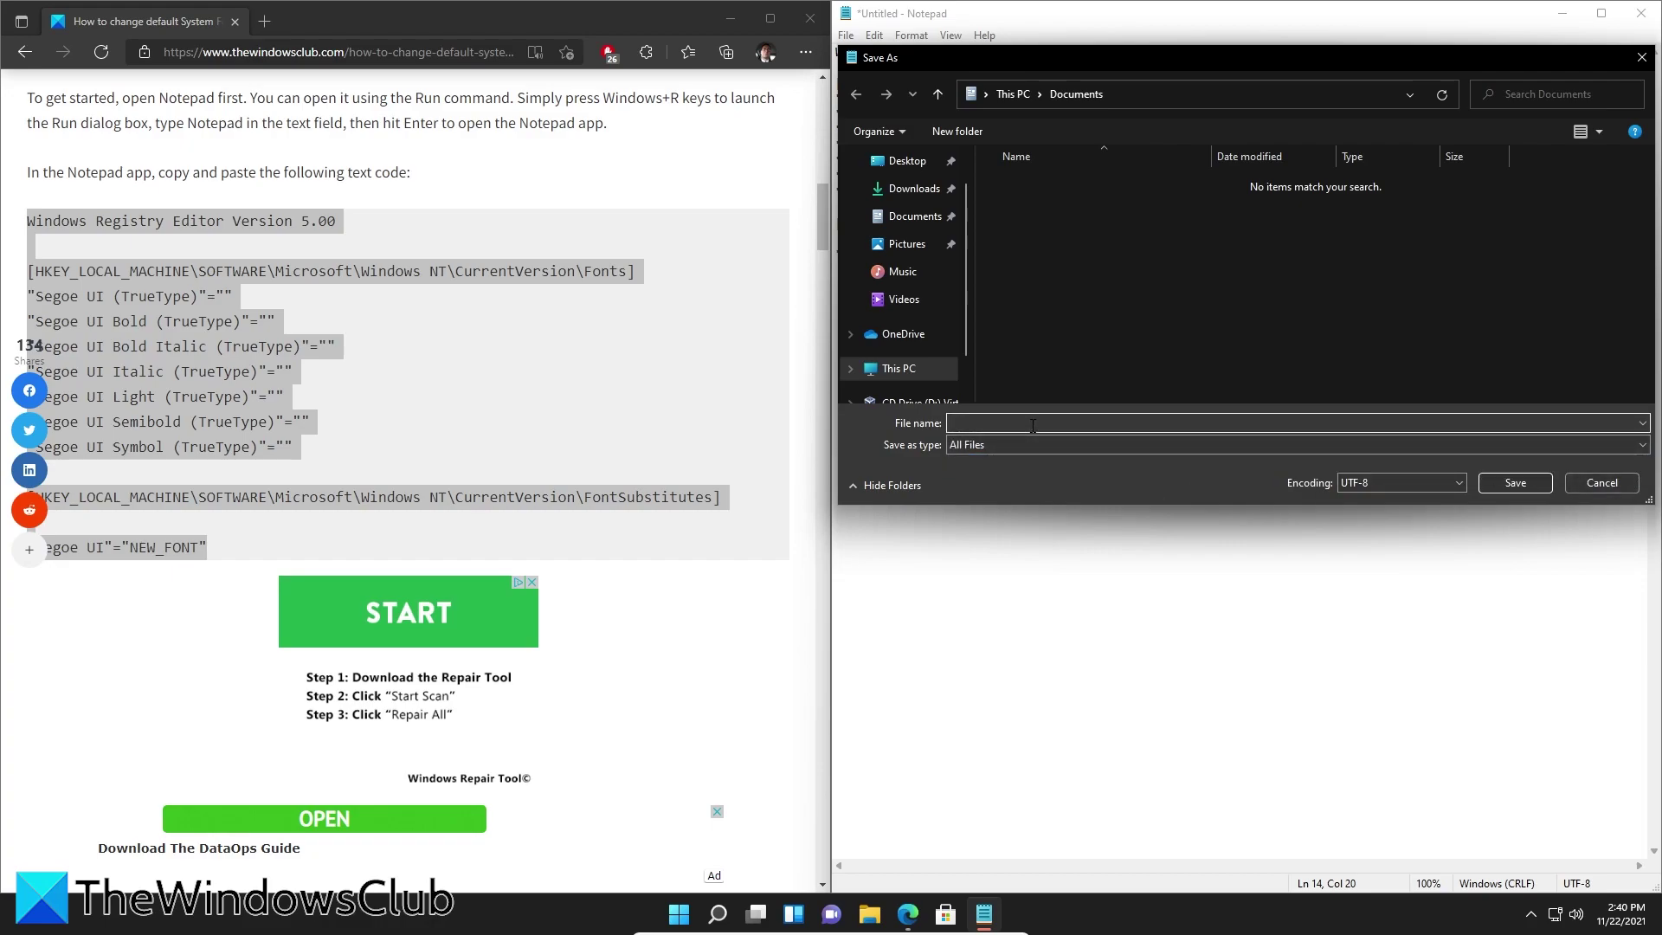
{"action": "type", "text": "my_fonts.reg"}
{"action": "scroll", "coordinate": [925, 243], "scroll_direction": "up", "scroll_amount": 1}
{"action": "left_click", "coordinate": [922, 186]}
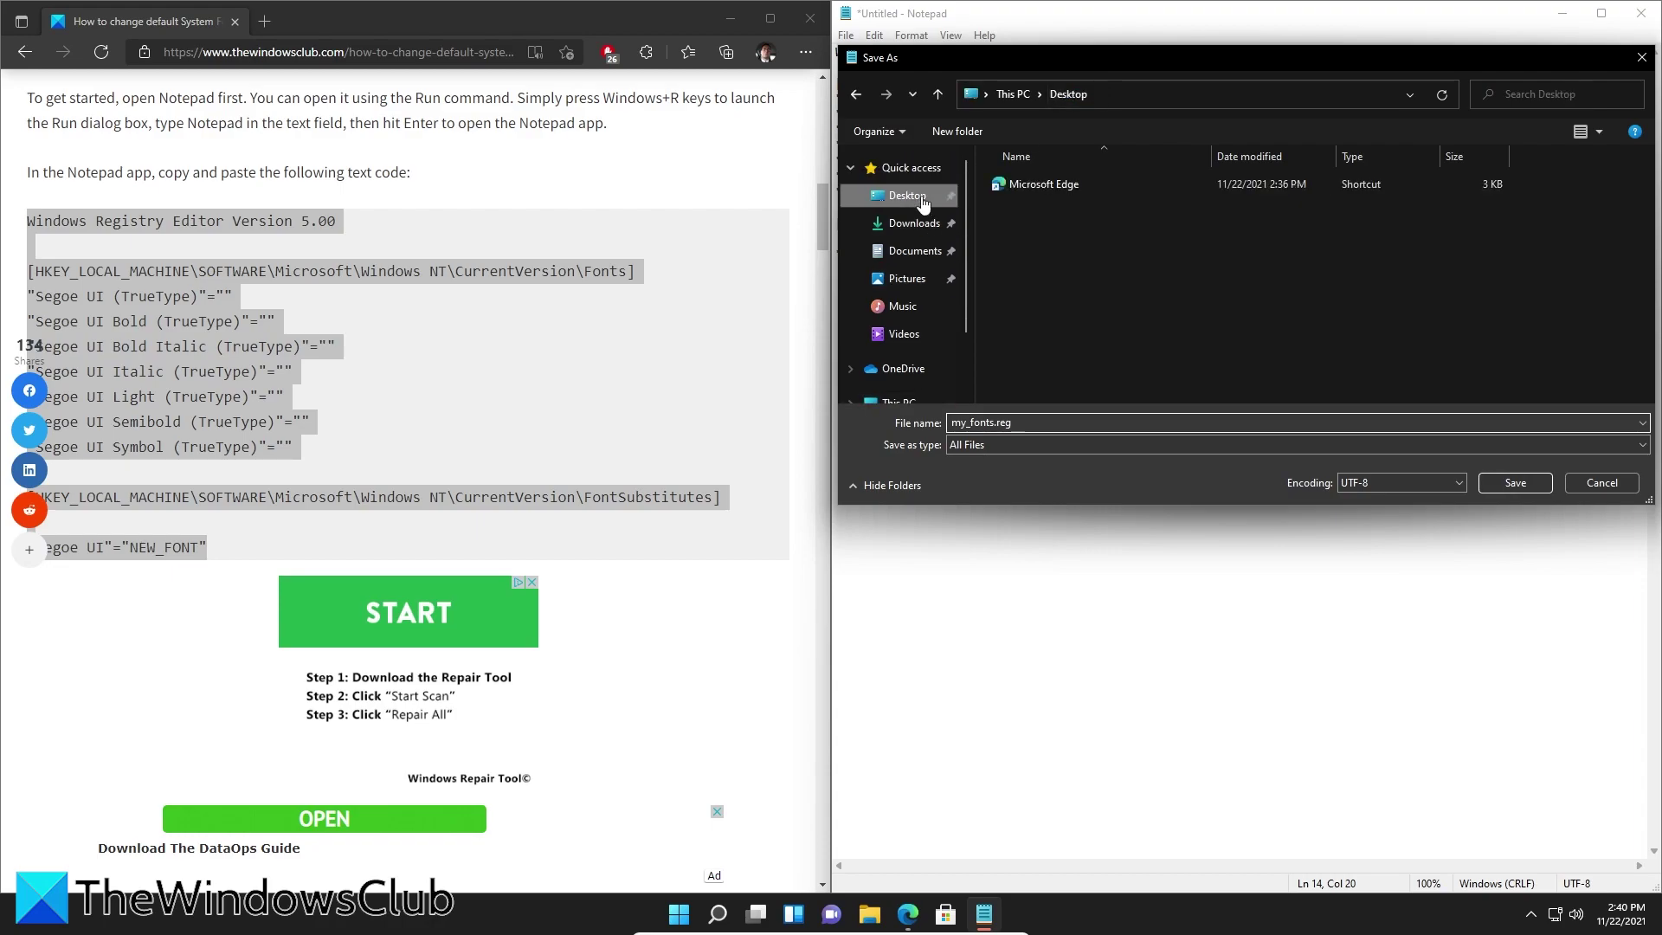
{"action": "left_click", "coordinate": [1515, 483]}
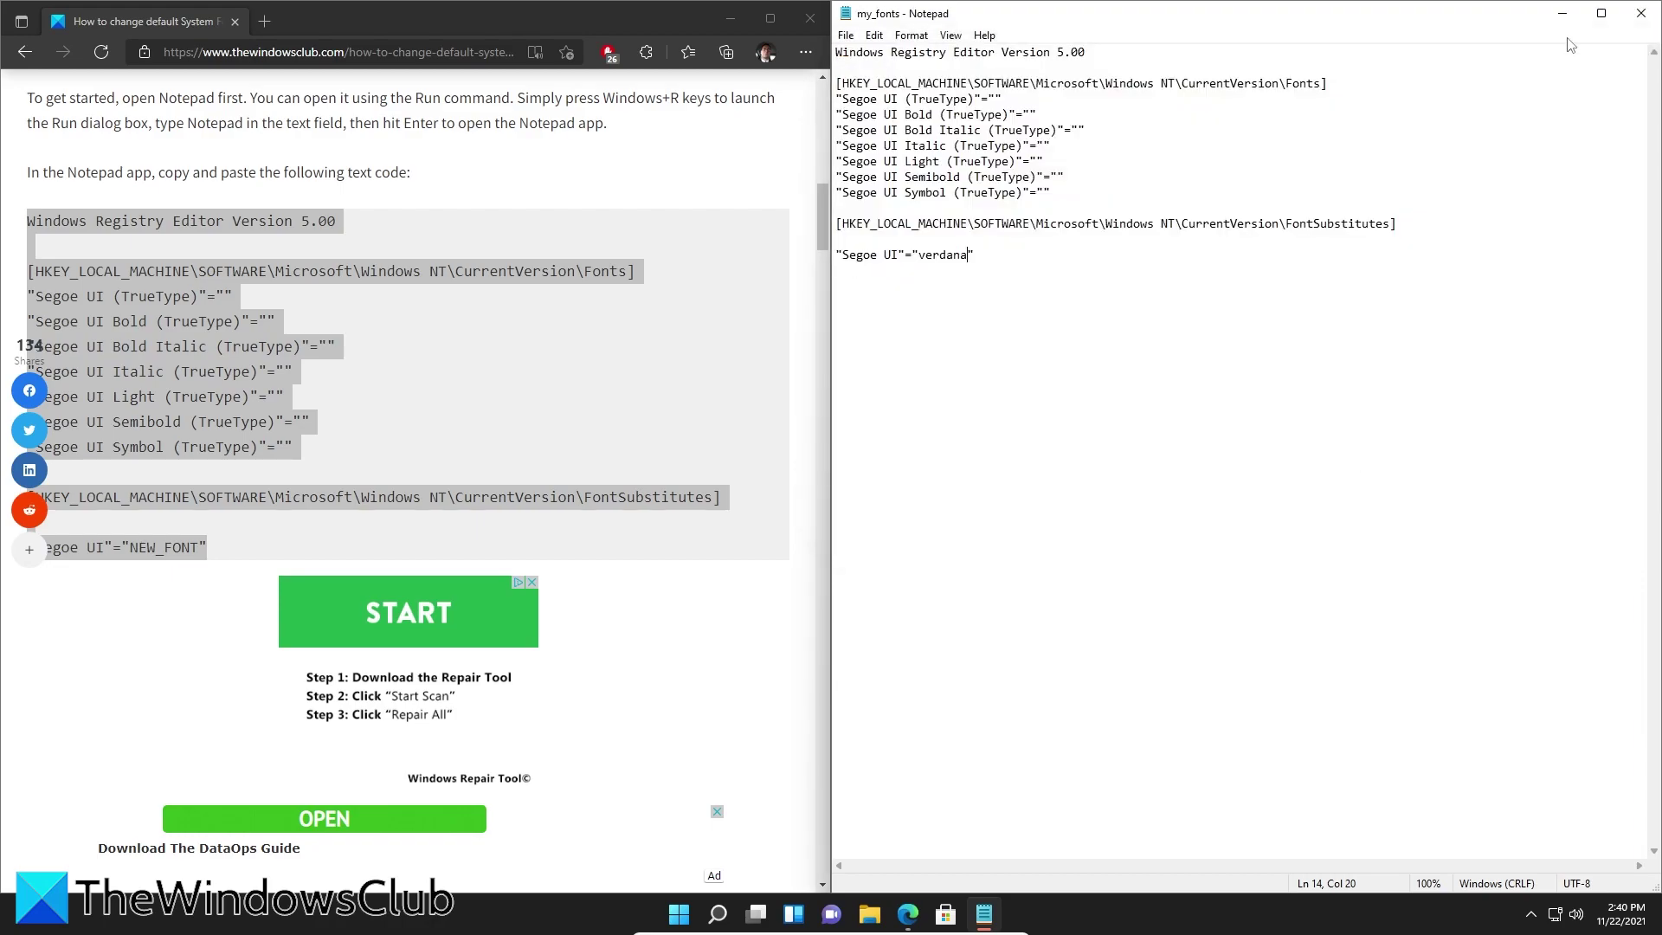
- Minimize Notepad and the browser, then choose Merge for my_fonts on the desktop
{"action": "left_click", "coordinate": [1563, 18]}
{"action": "left_click", "coordinate": [730, 18]}
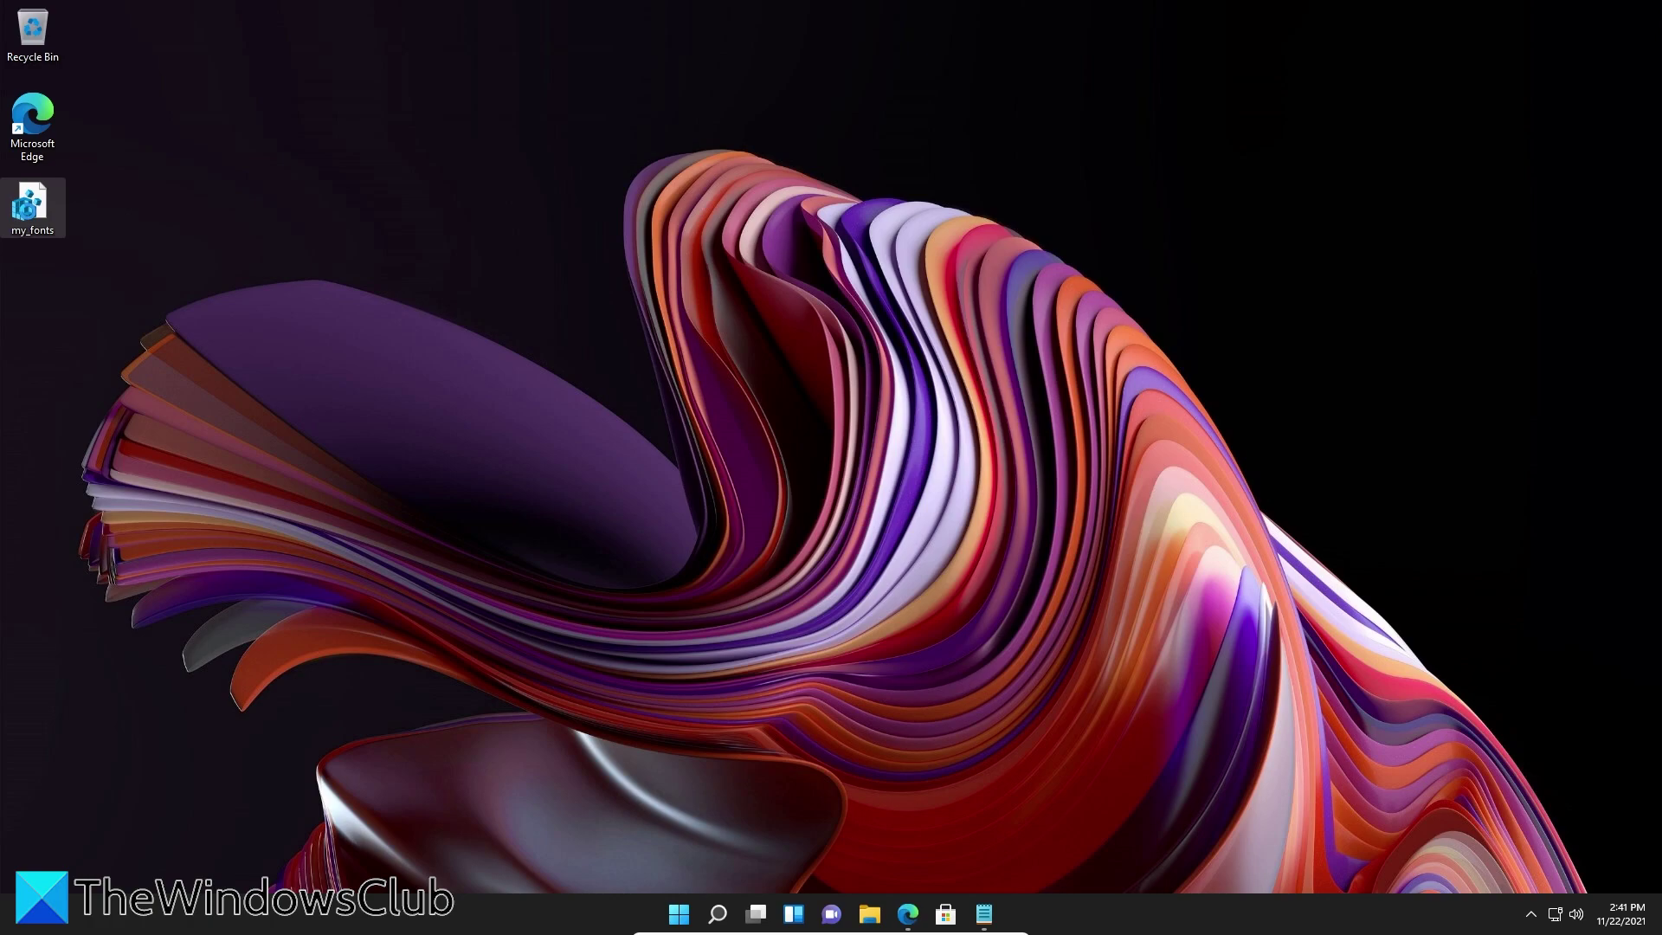
{"action": "right_click", "coordinate": [31, 217]}
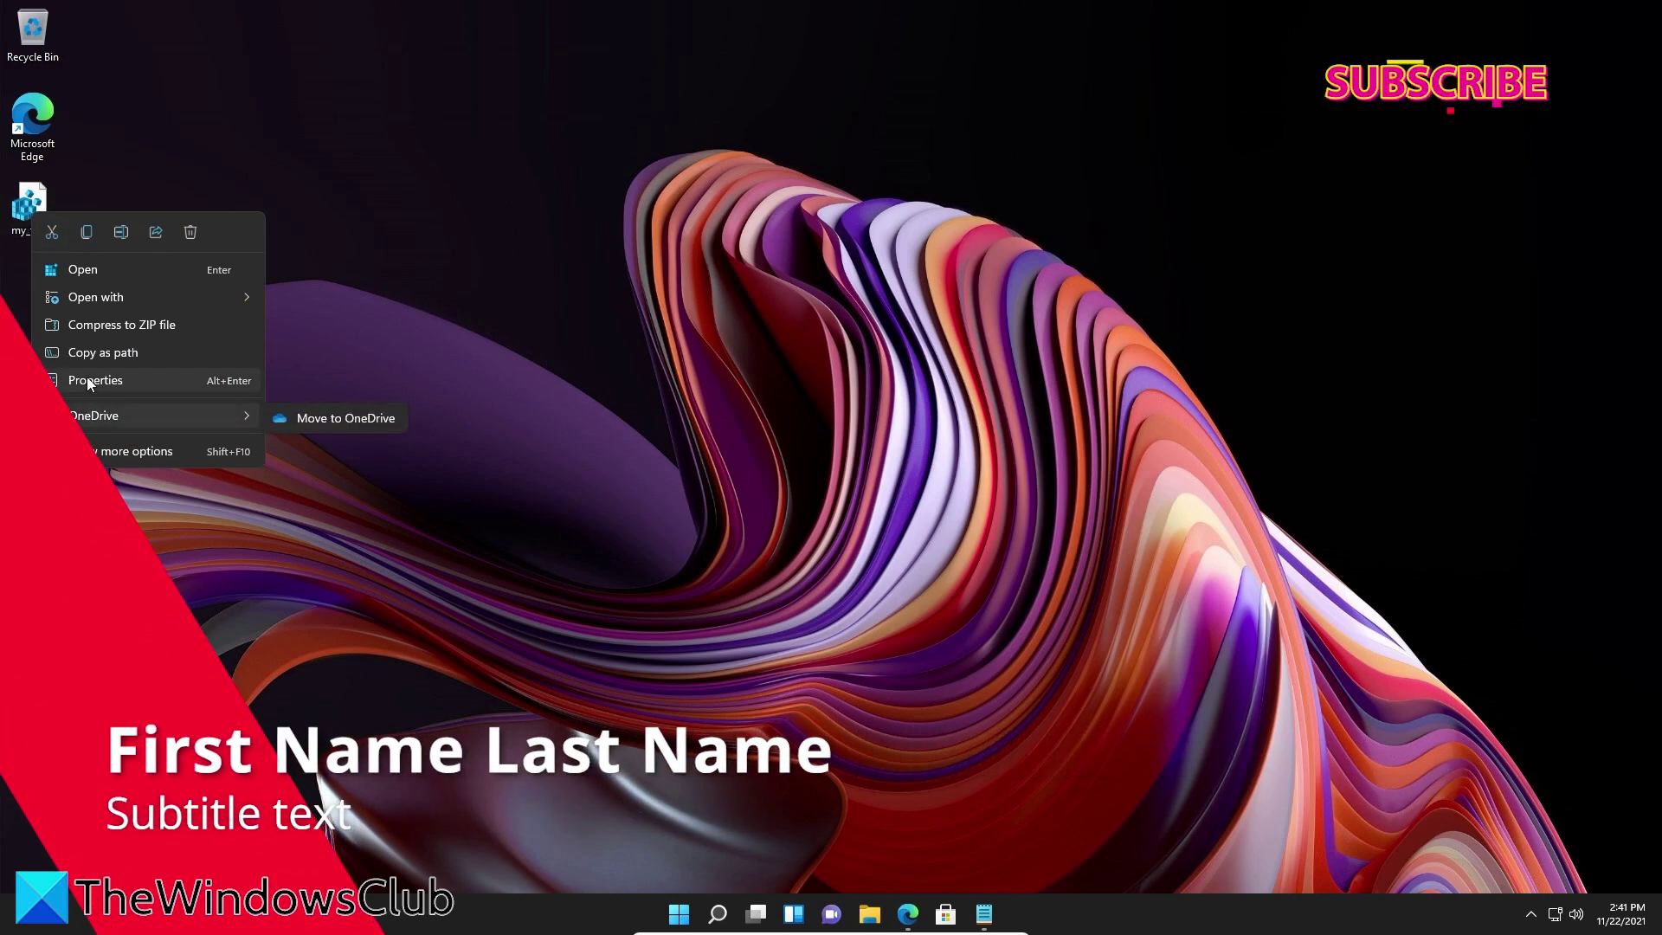
{"action": "left_click", "coordinate": [104, 455]}
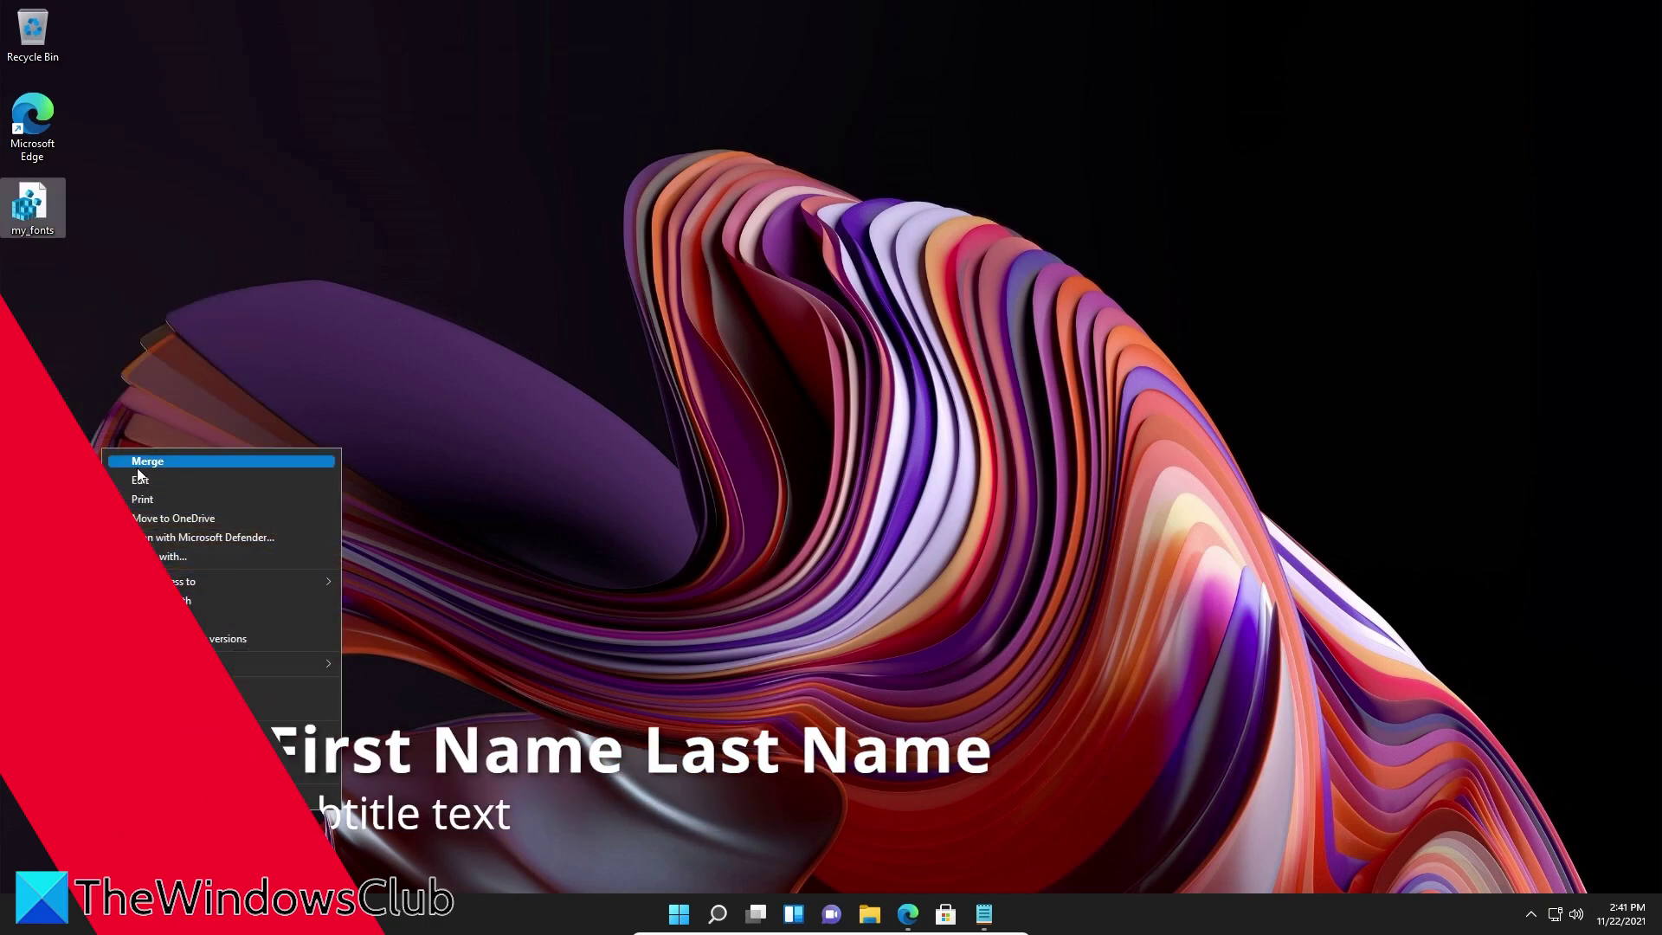
{"action": "left_click", "coordinate": [137, 464]}
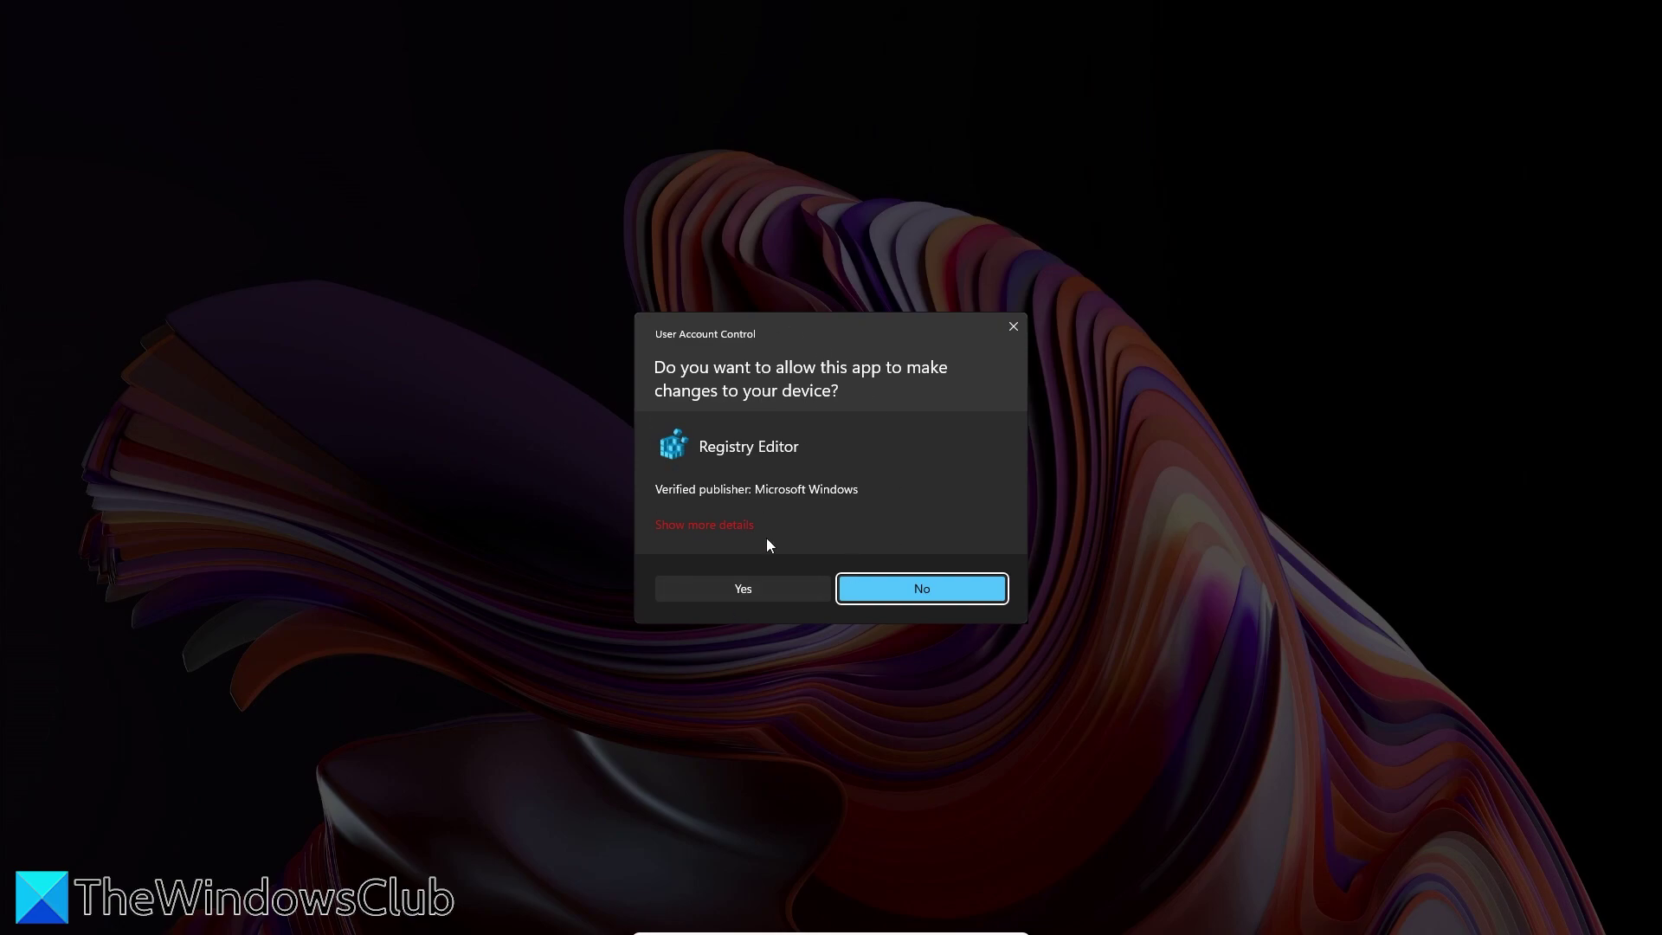
- Approve the UAC prompt and registry warning, then dismiss the success message
{"action": "left_click", "coordinate": [772, 594]}
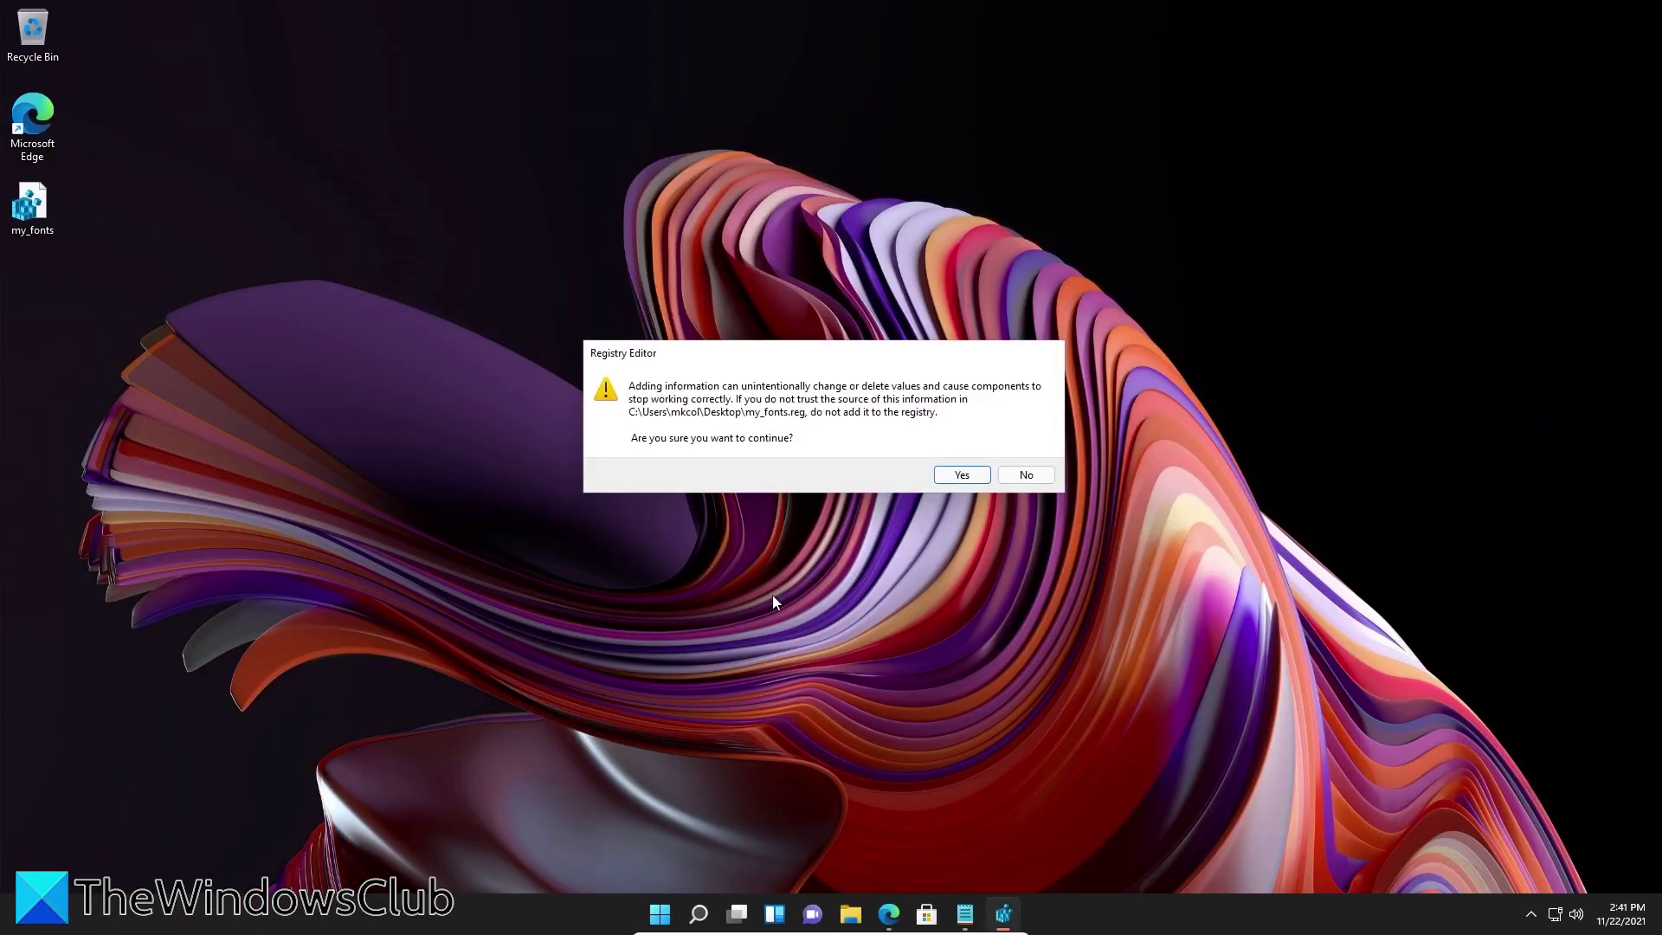
{"action": "left_click", "coordinate": [961, 476]}
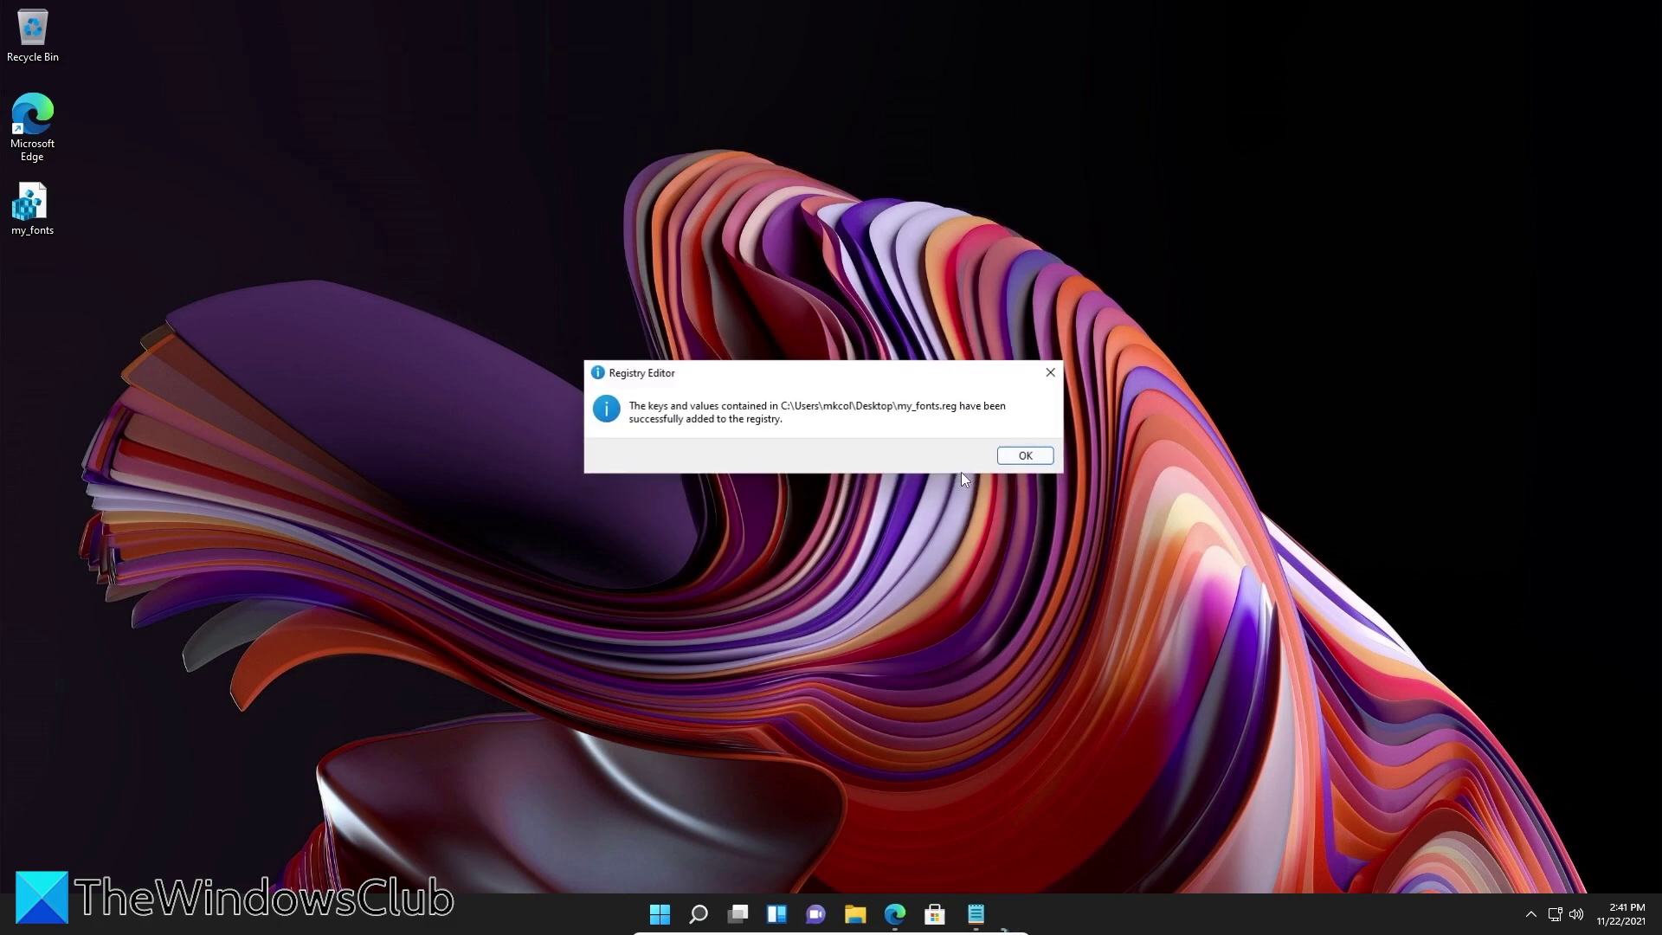
{"action": "left_click", "coordinate": [1024, 459]}
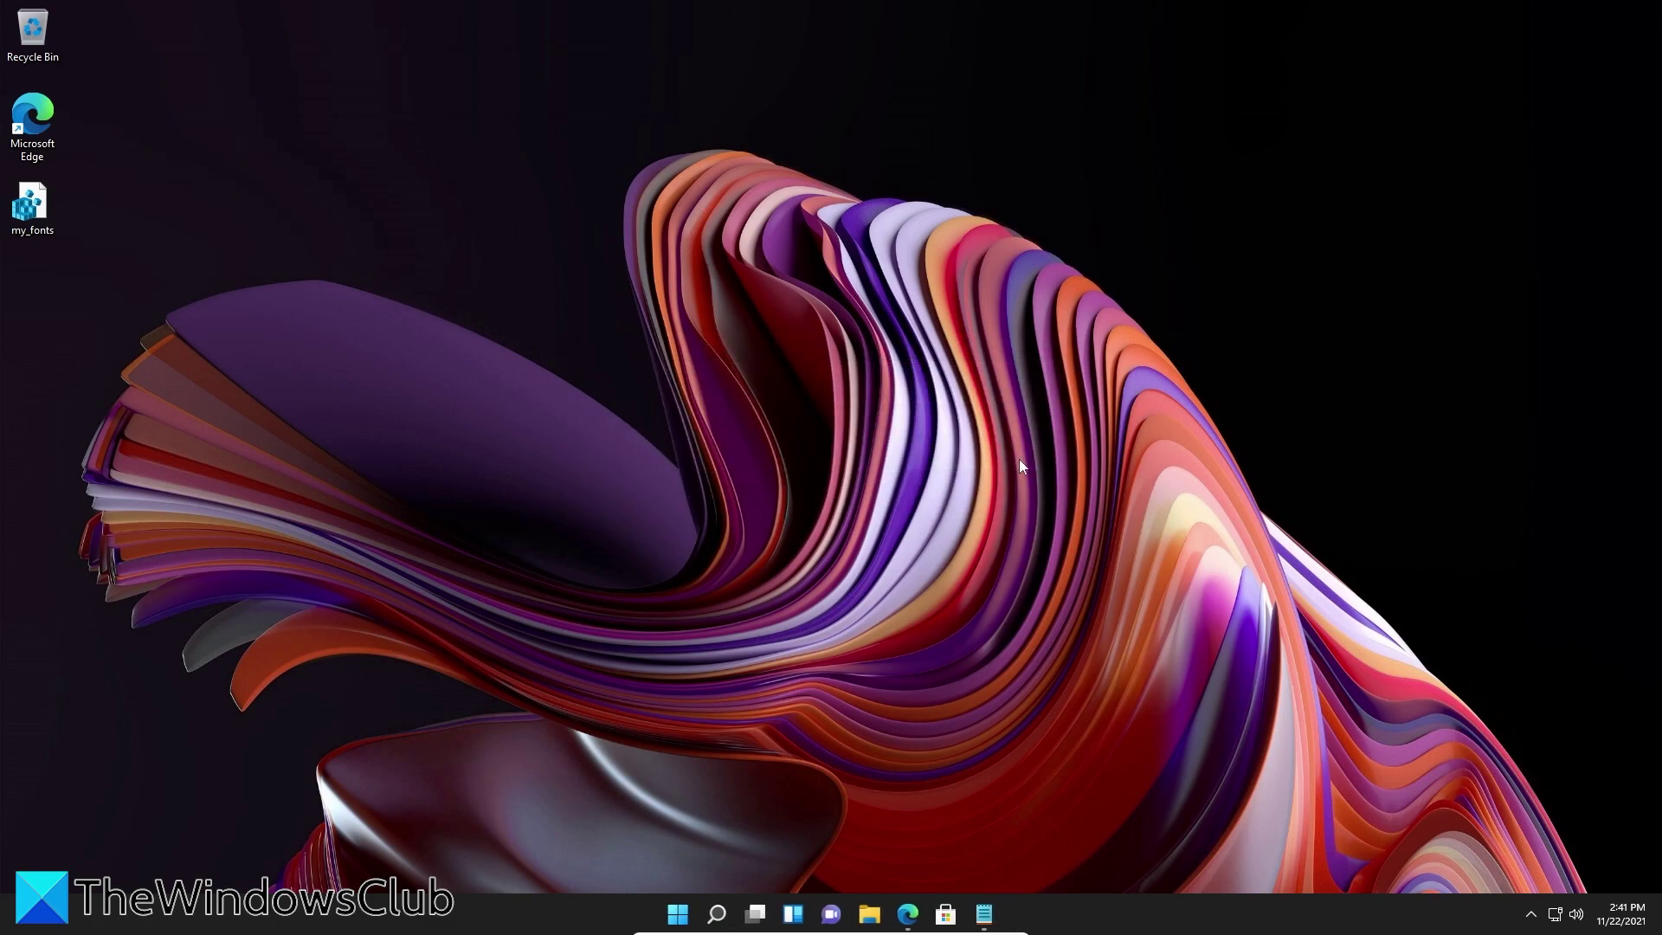
- Restart the computer via the Start menu's power options
{"action": "left_click", "coordinate": [680, 913]}
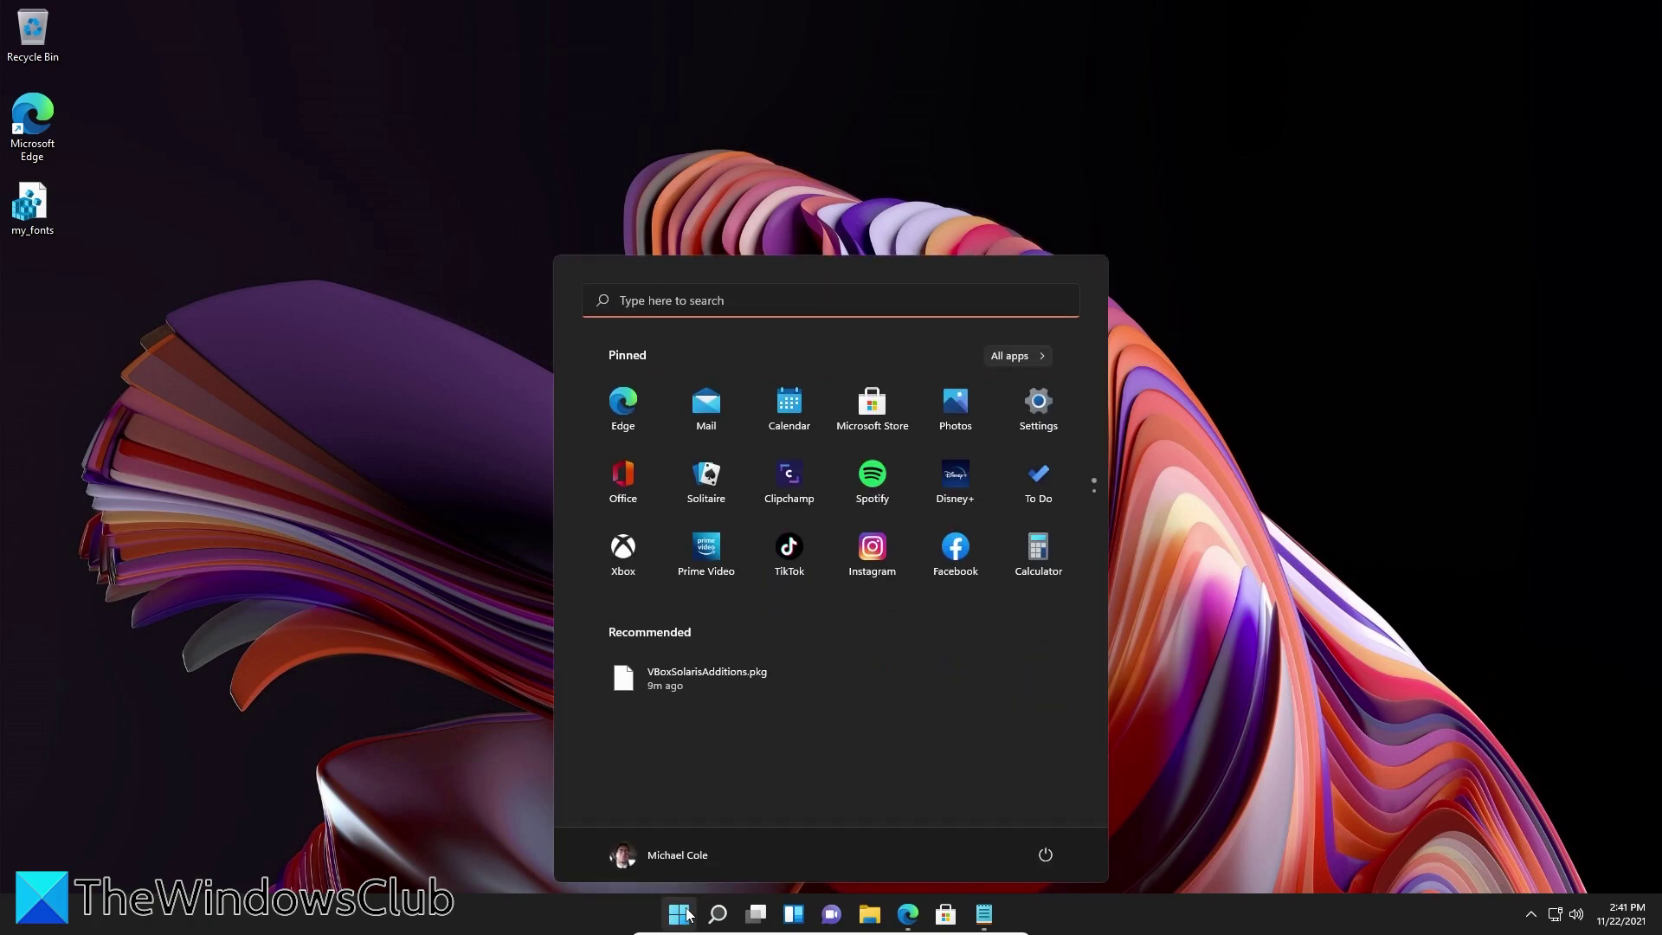
{"action": "left_click", "coordinate": [1037, 847]}
{"action": "left_click", "coordinate": [1040, 819]}
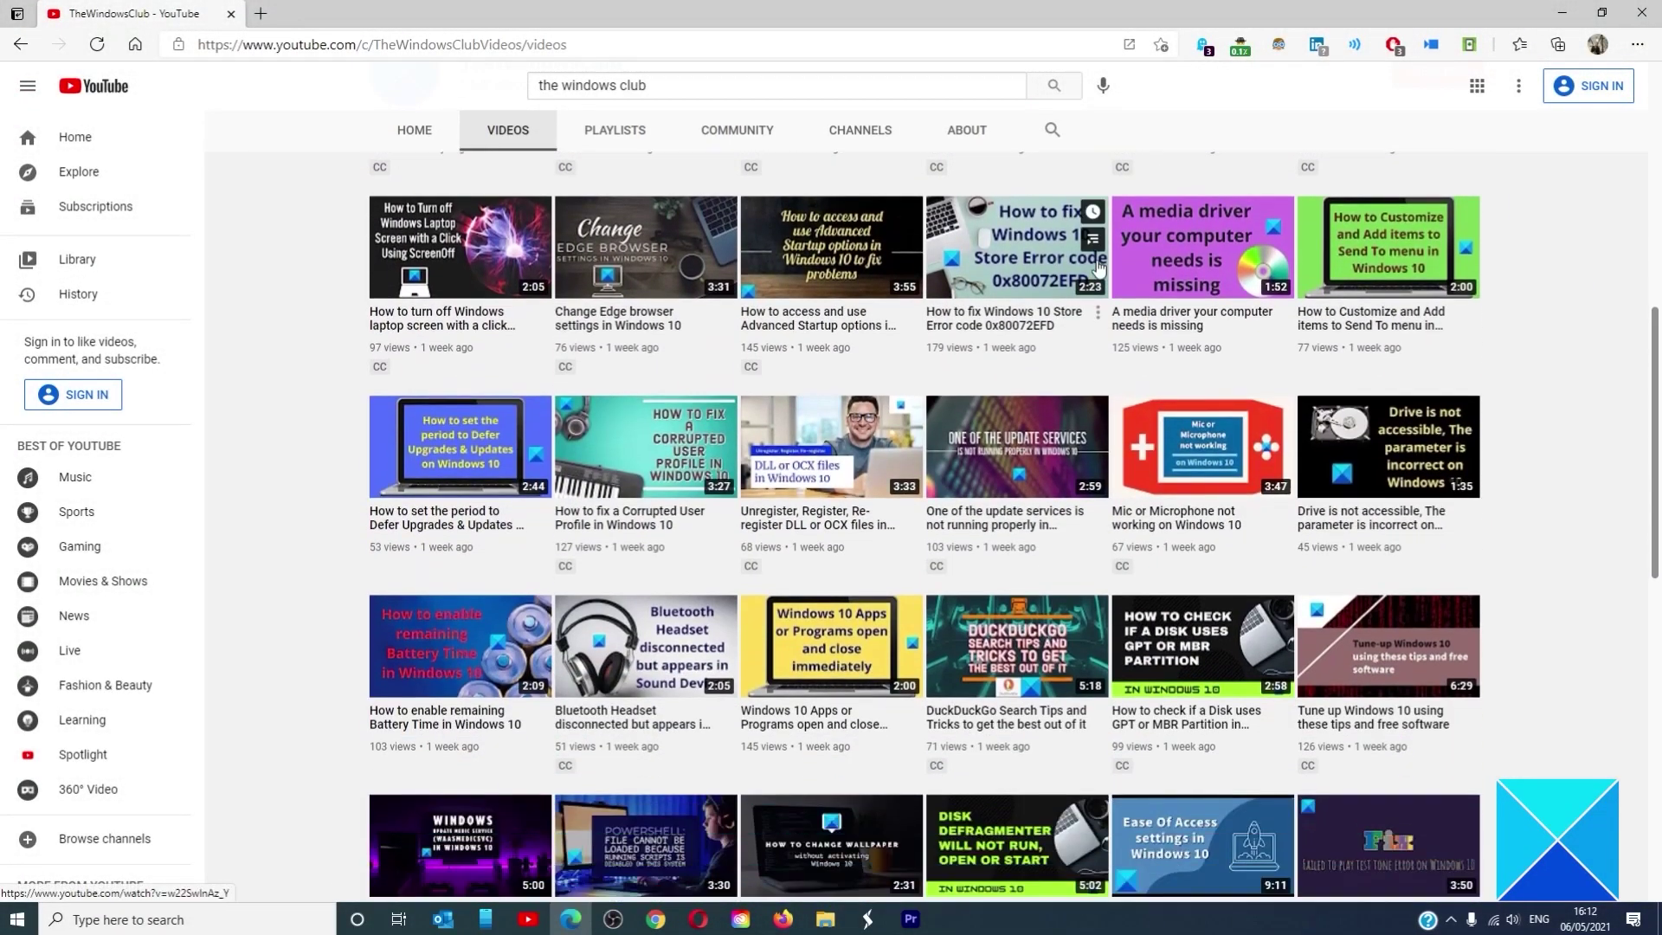
{"action": "scroll", "coordinate": [1098, 267], "scroll_direction": "down", "scroll_amount": 10}
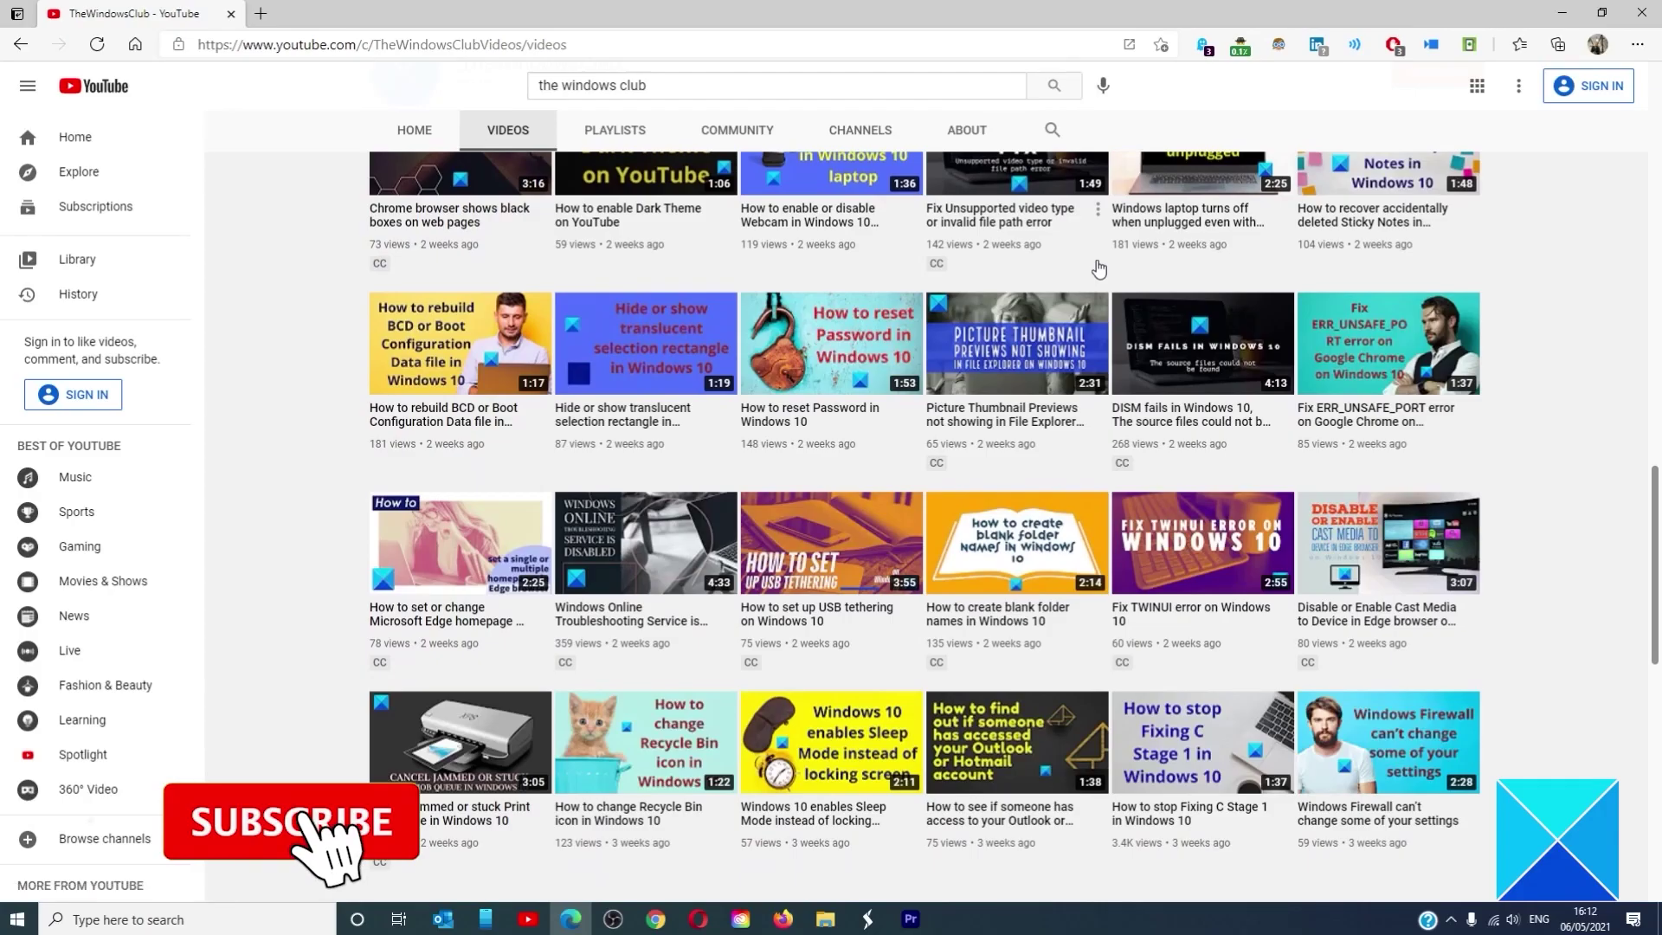
{"action": "scroll", "coordinate": [1098, 268], "scroll_direction": "up", "scroll_amount": 10}
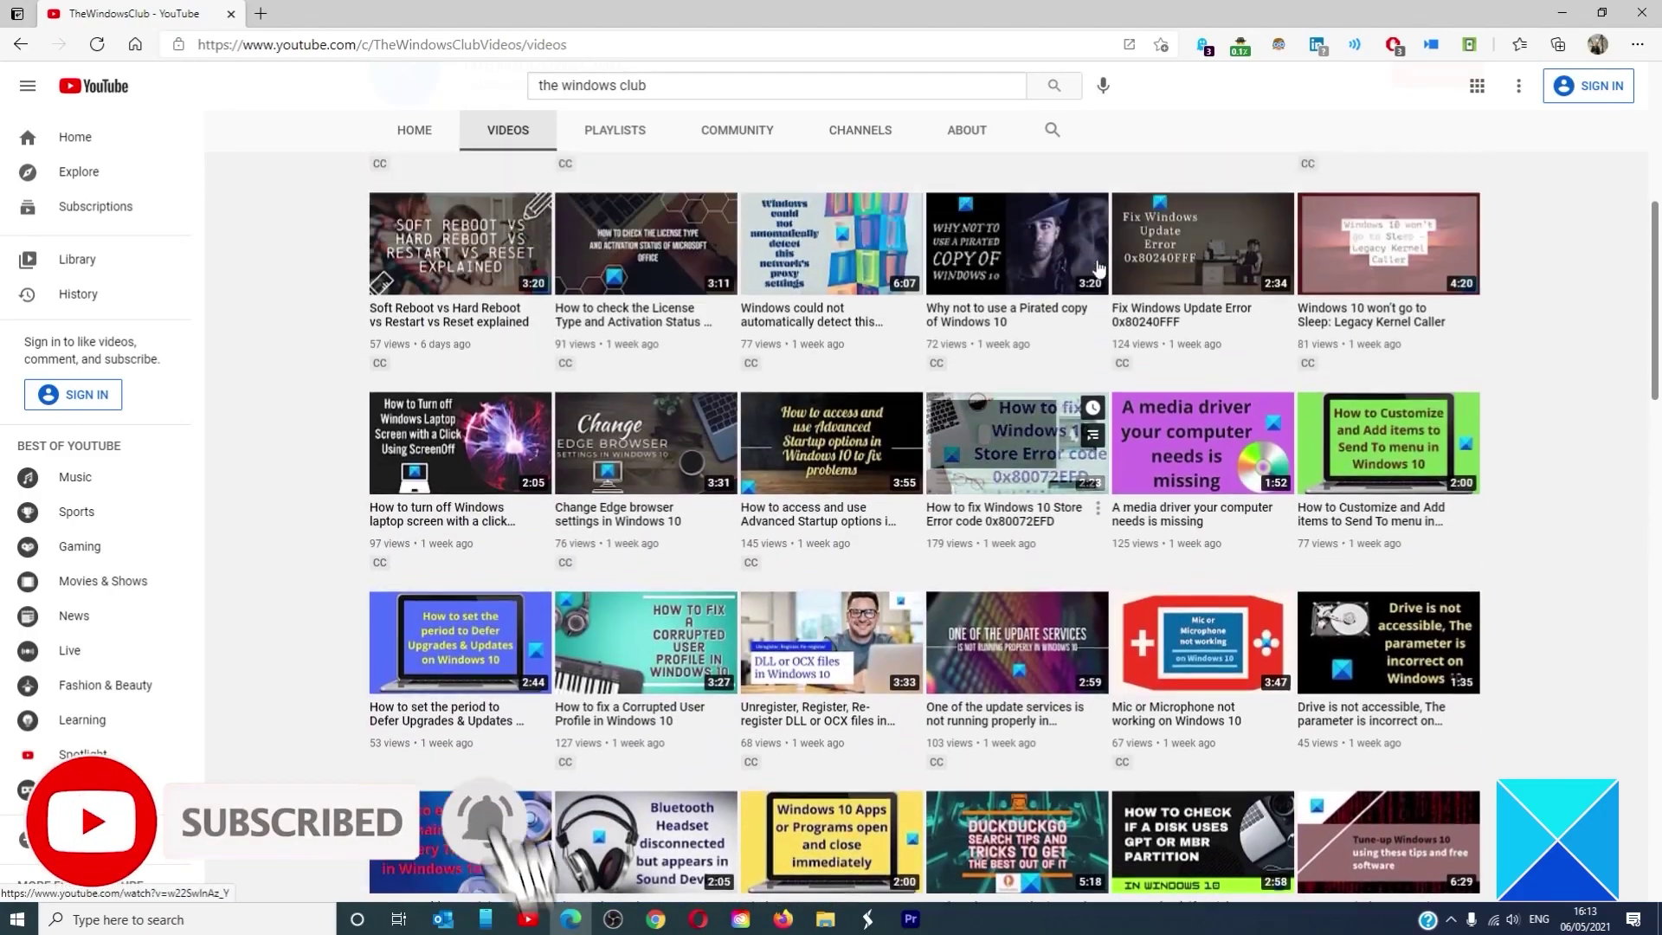